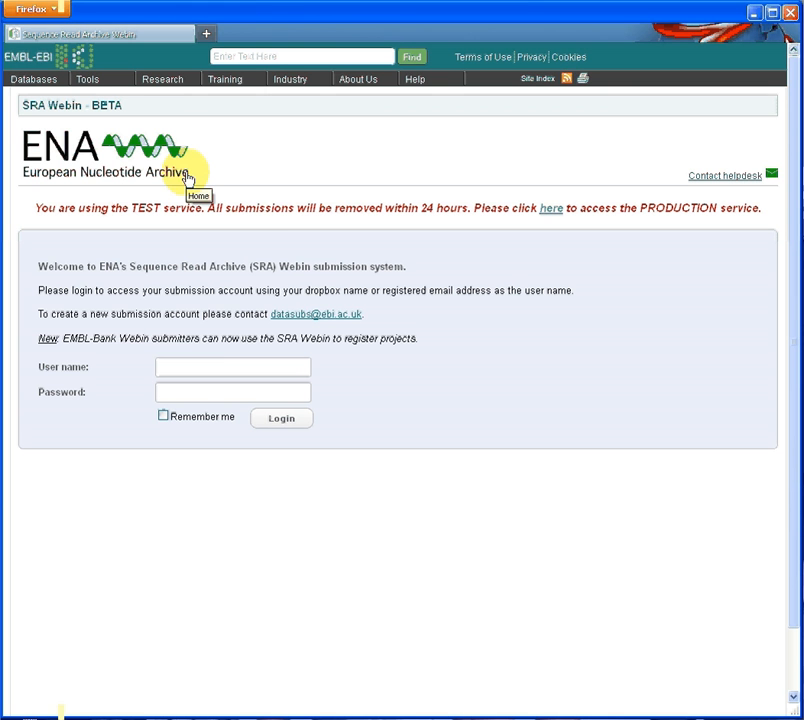
# Step: Log in to the submission system with the dropbox user name and the account password
pyautogui.click(181, 370)
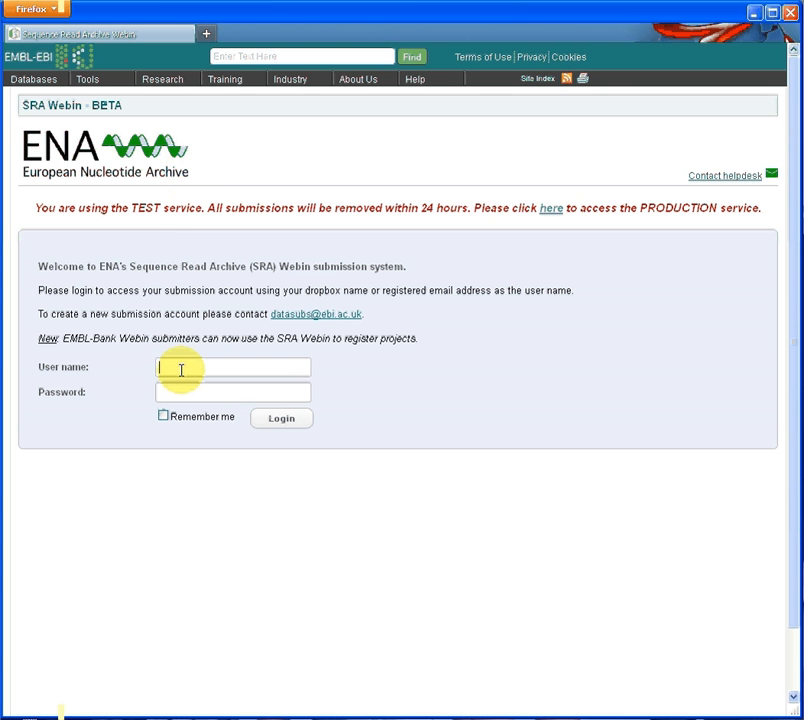
pyautogui.write('era-drop-96')
pyautogui.press('Tab')
pyautogui.write('••••••••')
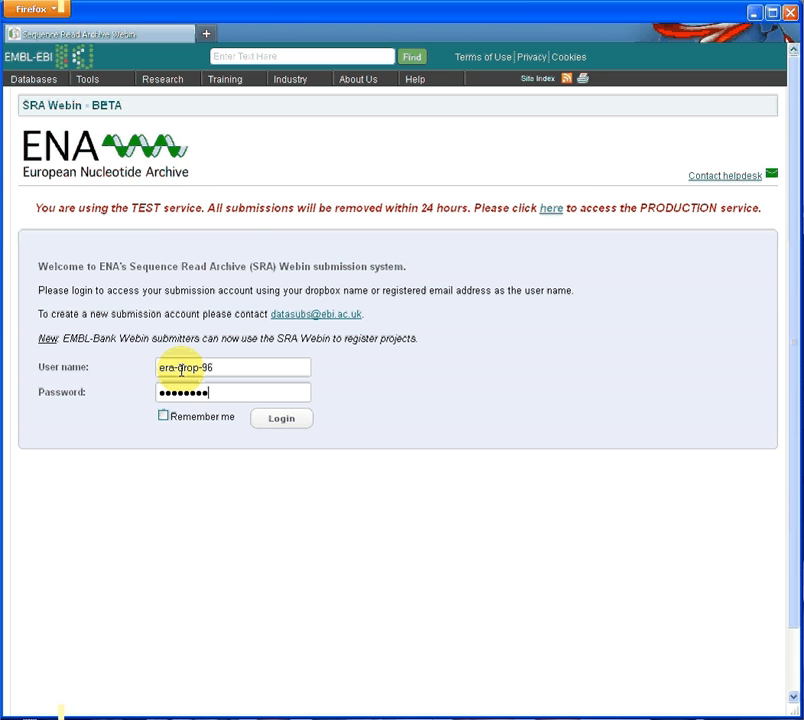
pyautogui.click(273, 420)
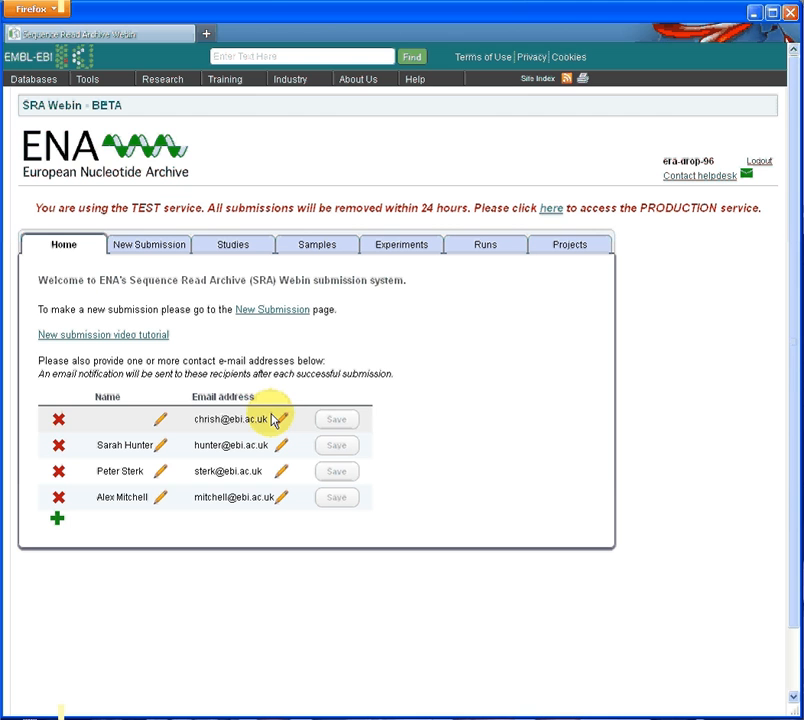
# Step: Start a new submission and launch the SRA-FileUploader with the Java Web Start Launcher, allowing the application to run
pyautogui.click(148, 250)
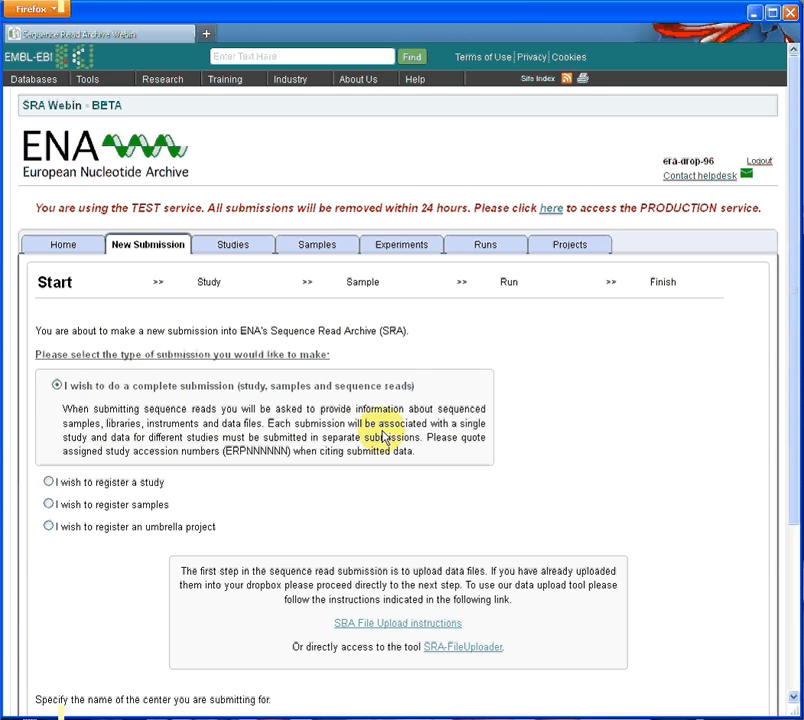
pyautogui.scroll(-3, 505, 477)
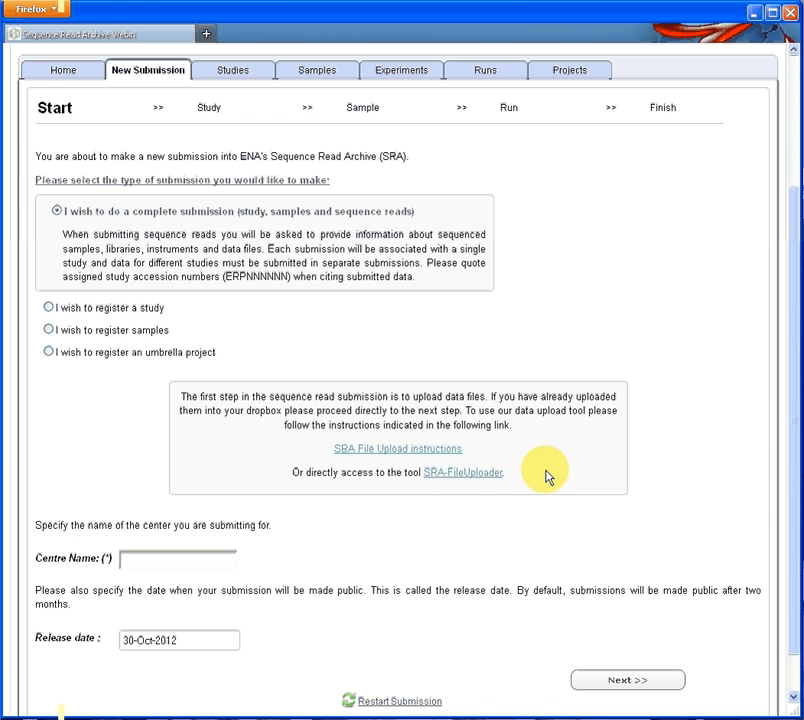
pyautogui.click(465, 480)
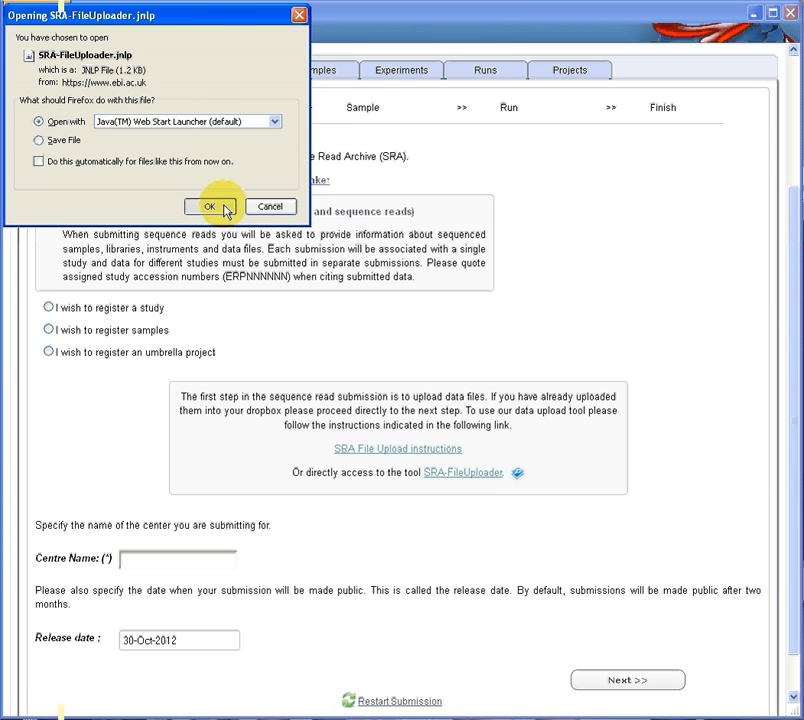
pyautogui.click(209, 207)
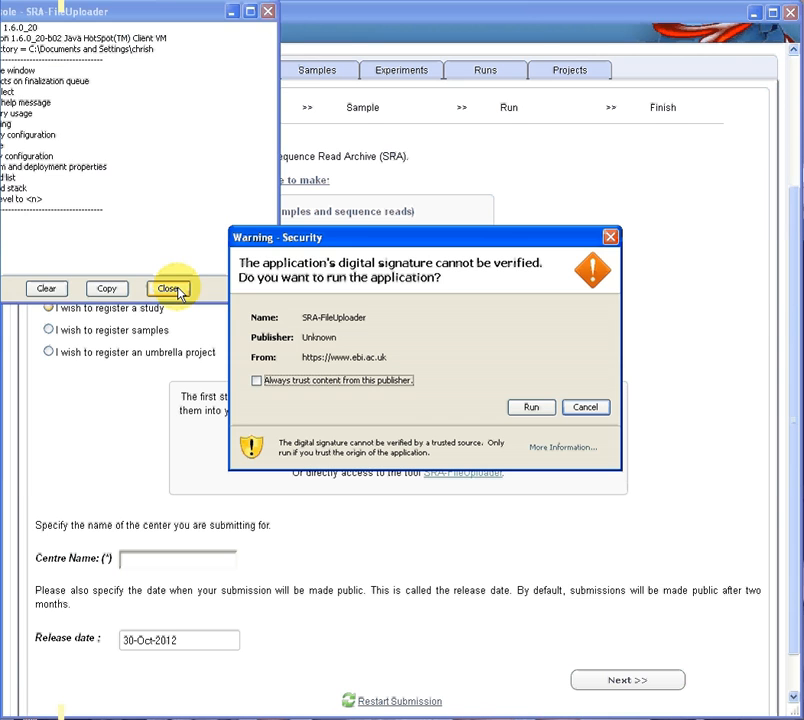
pyautogui.click(167, 287)
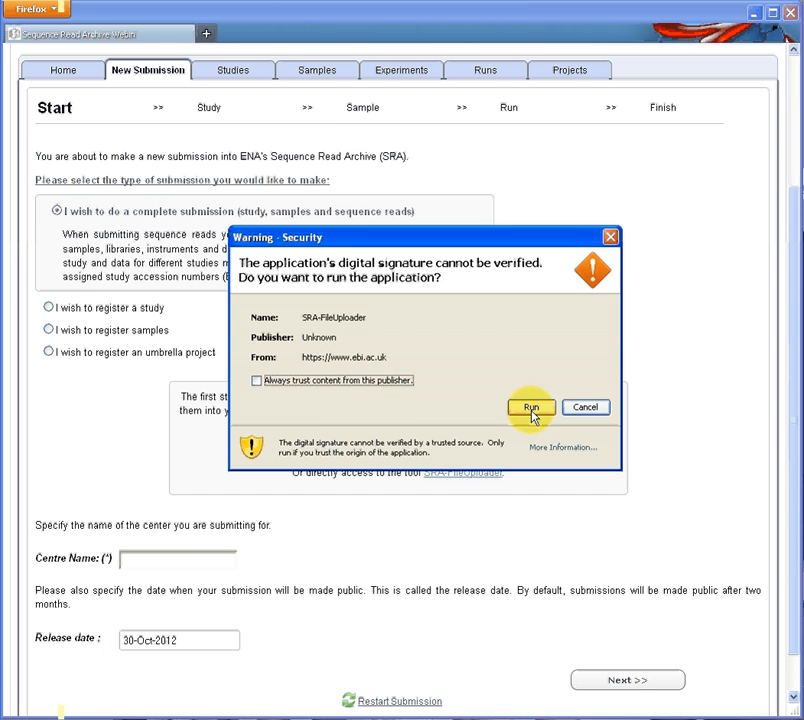
pyautogui.click(531, 409)
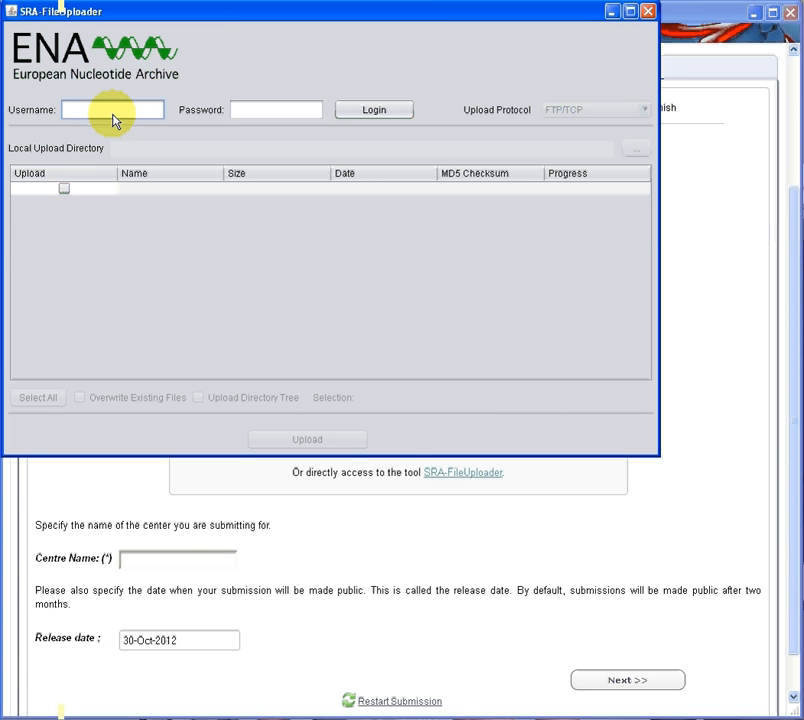
# Step: Log in to the SRA-FileUploader with the dropbox user name and the account password
pyautogui.click(113, 118)
pyautogui.write('era-drop-96')
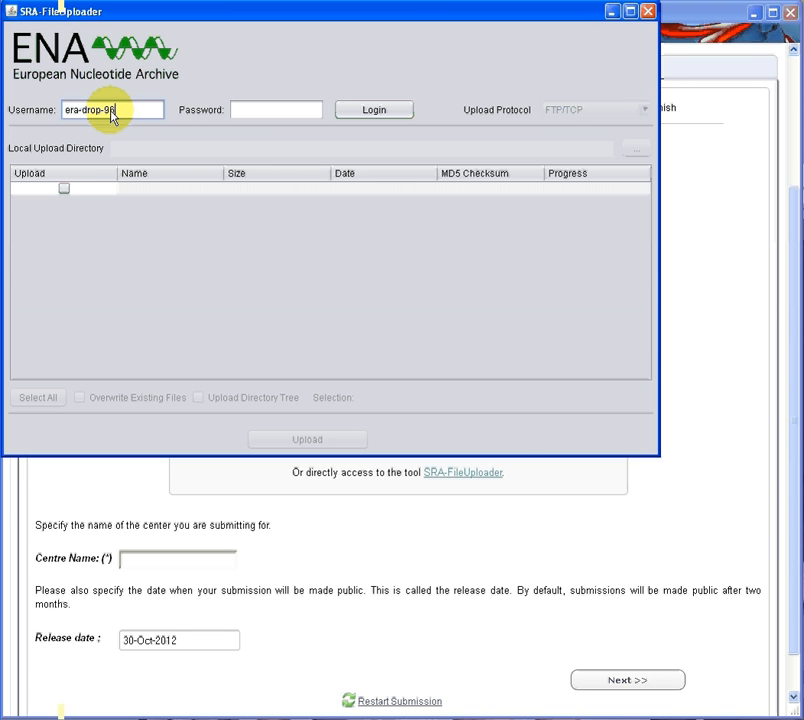
pyautogui.press('Tab')
pyautogui.write('********')
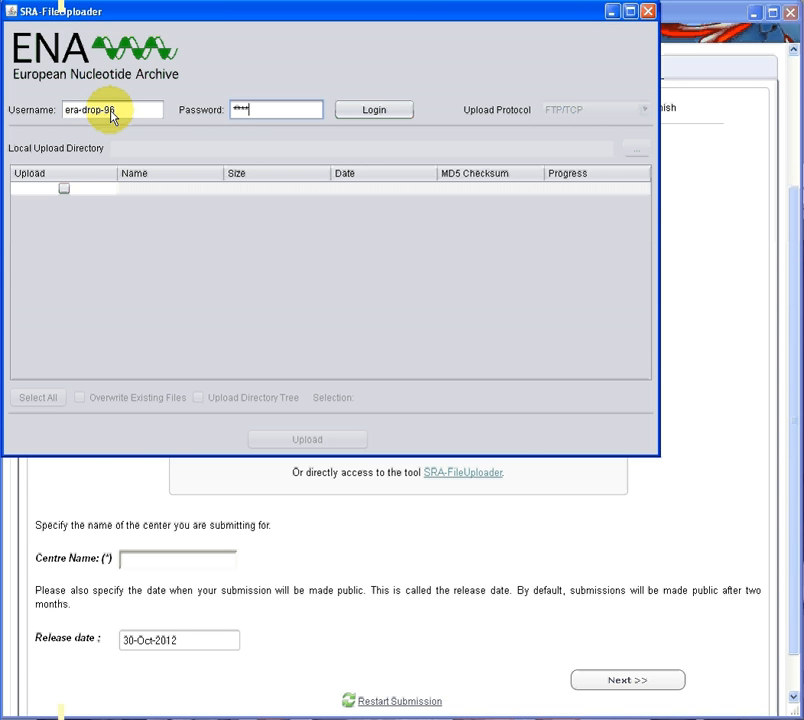
pyautogui.click(384, 117)
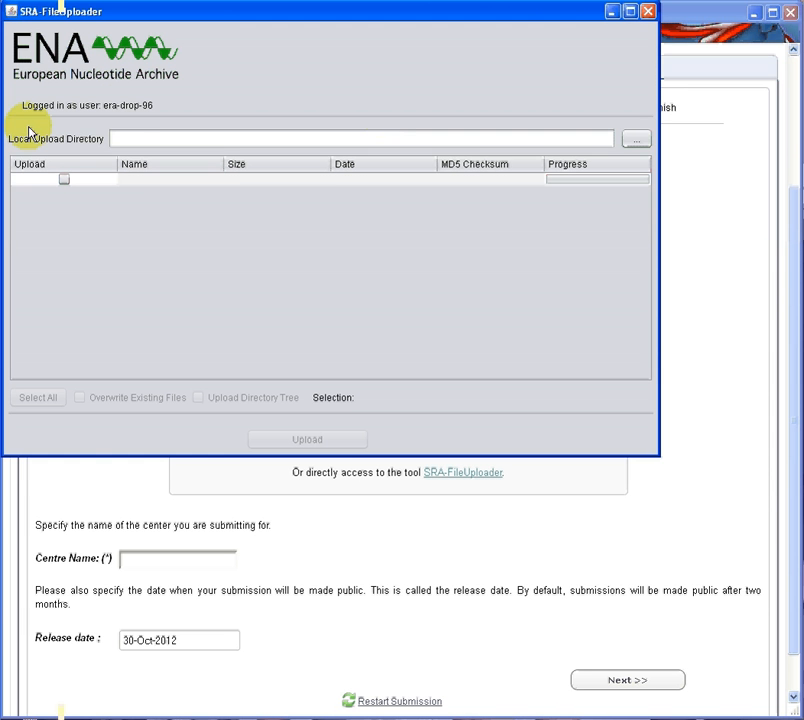
# Step: Choose data_files.dir in My Documents as the local upload directory
pyautogui.click(637, 142)
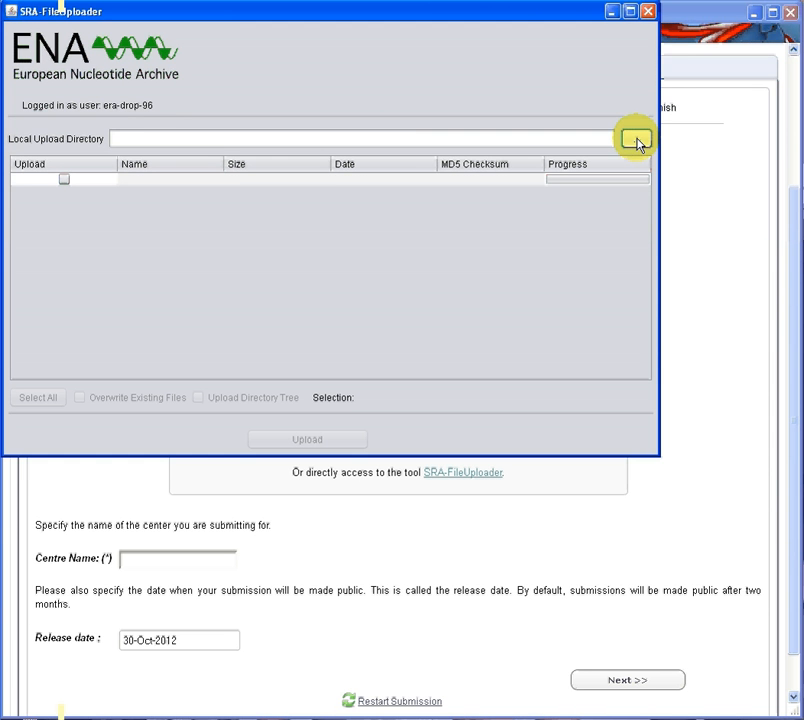
pyautogui.click(637, 142)
pyautogui.click(292, 331)
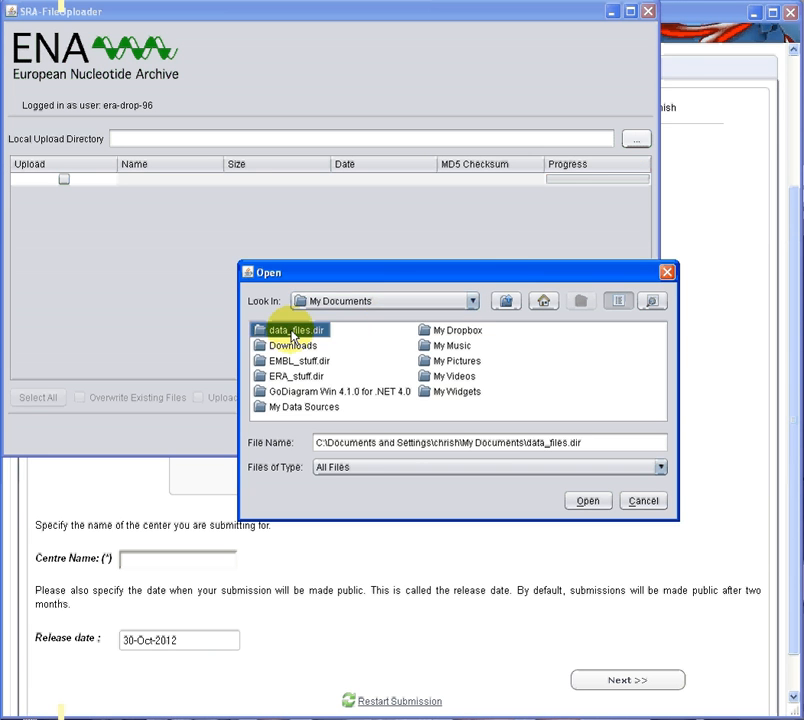
pyautogui.click(586, 501)
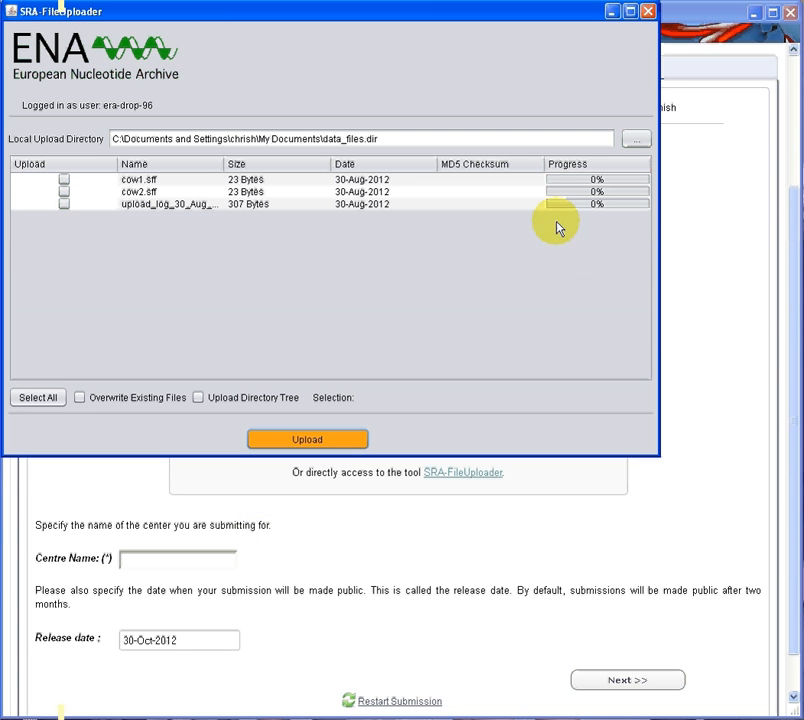
# Step: Upload cow1.sff and cow2.sff to the dropbox and minimize the uploader window
pyautogui.click(64, 180)
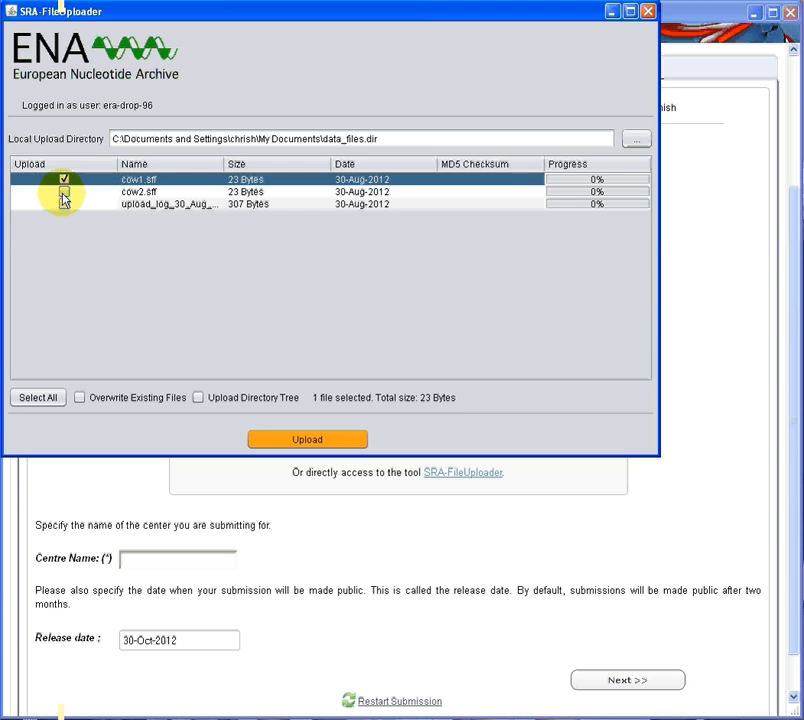
pyautogui.click(64, 191)
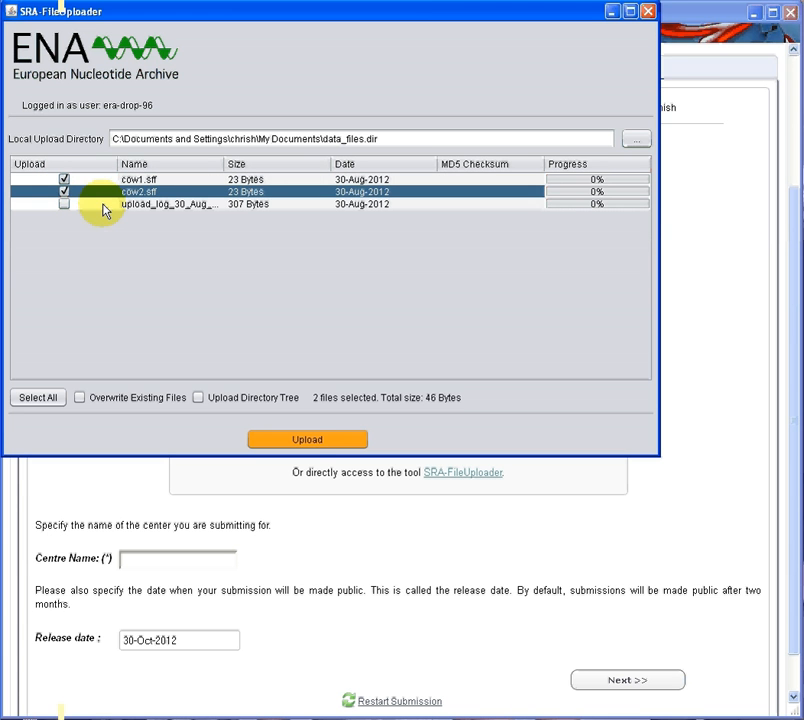
pyautogui.click(310, 440)
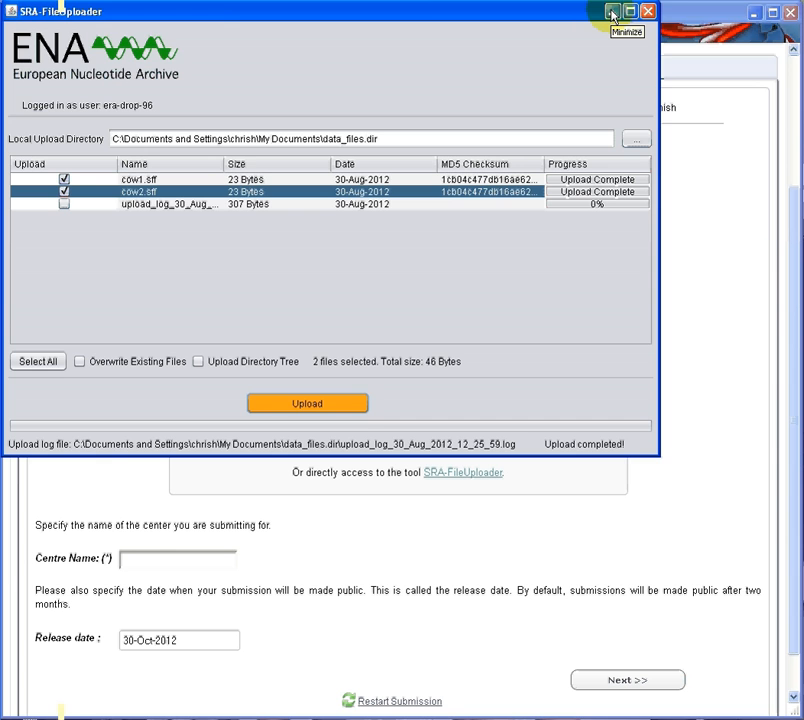
pyautogui.click(612, 14)
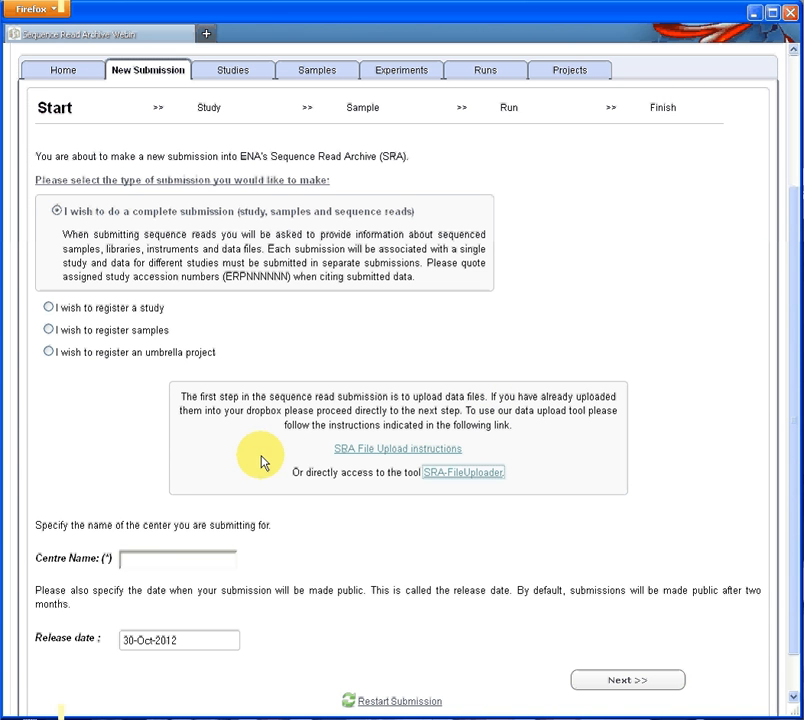
# Step: Enter EBI as the centre name, keep the default release date and proceed to the Study stage
pyautogui.click(137, 562)
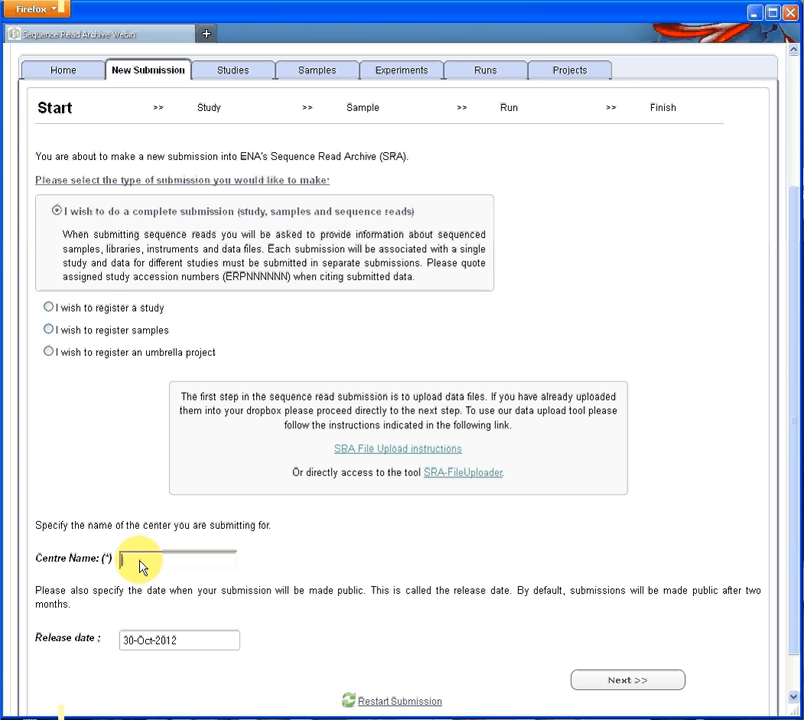
pyautogui.write('EBI')
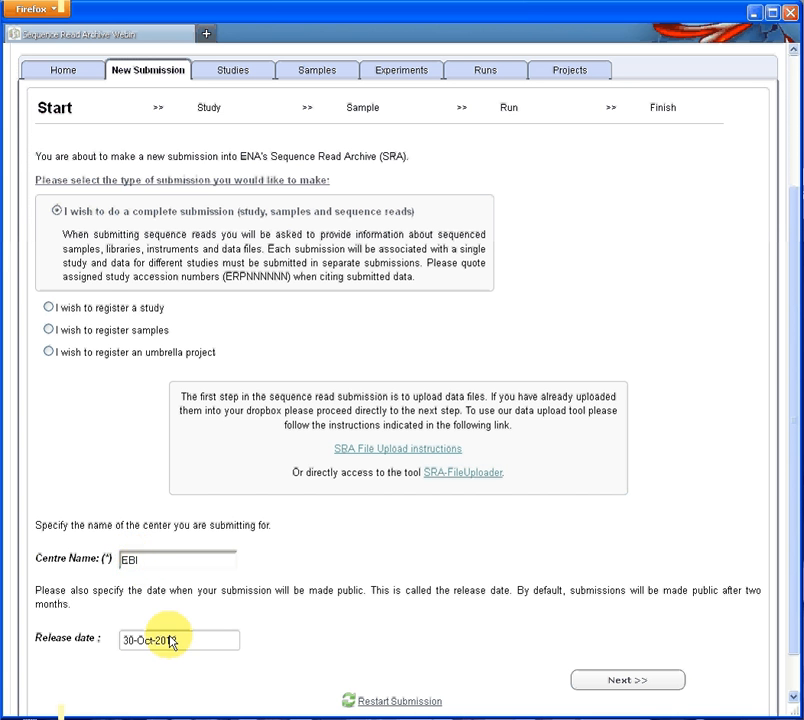
pyautogui.click(205, 645)
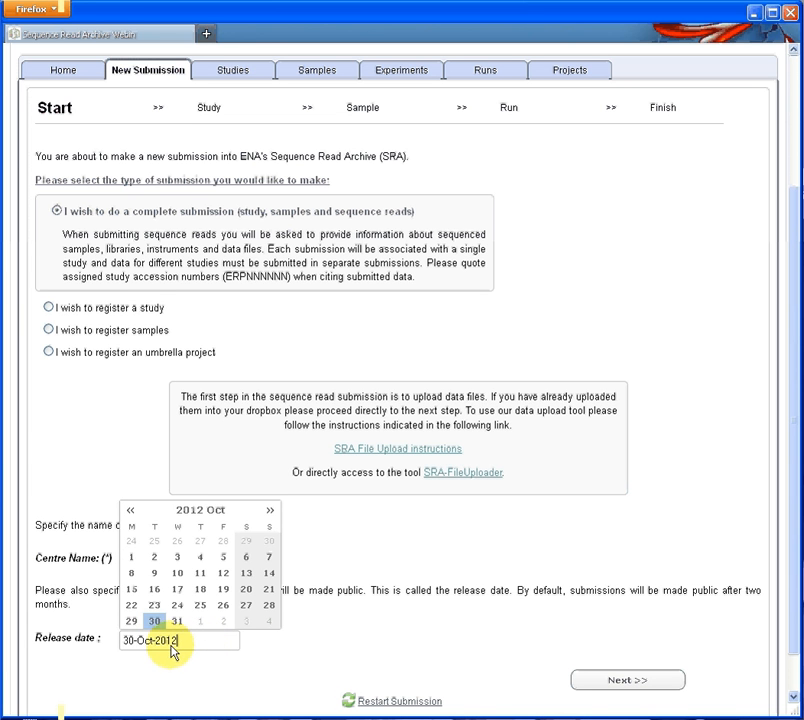
pyautogui.click(264, 659)
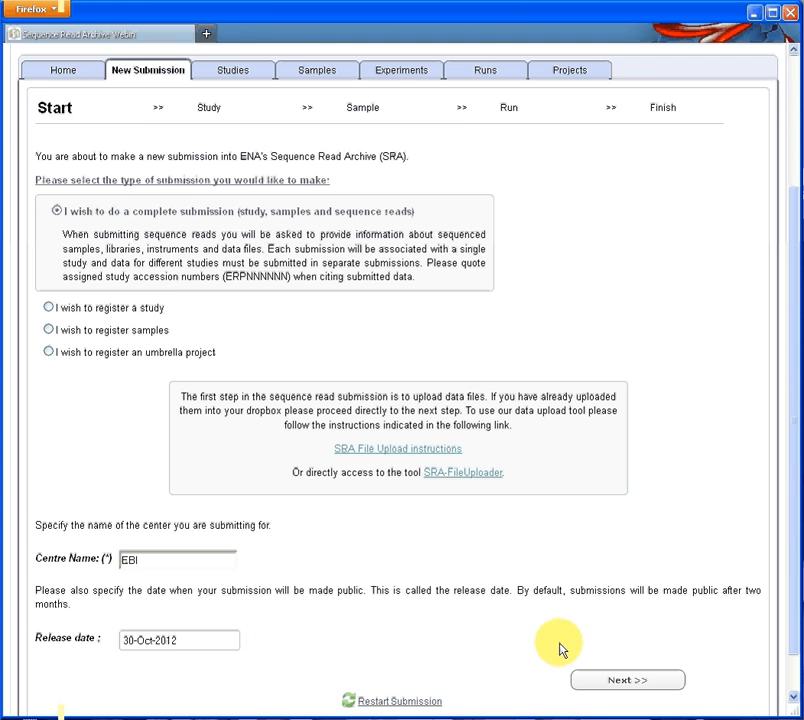
pyautogui.click(633, 681)
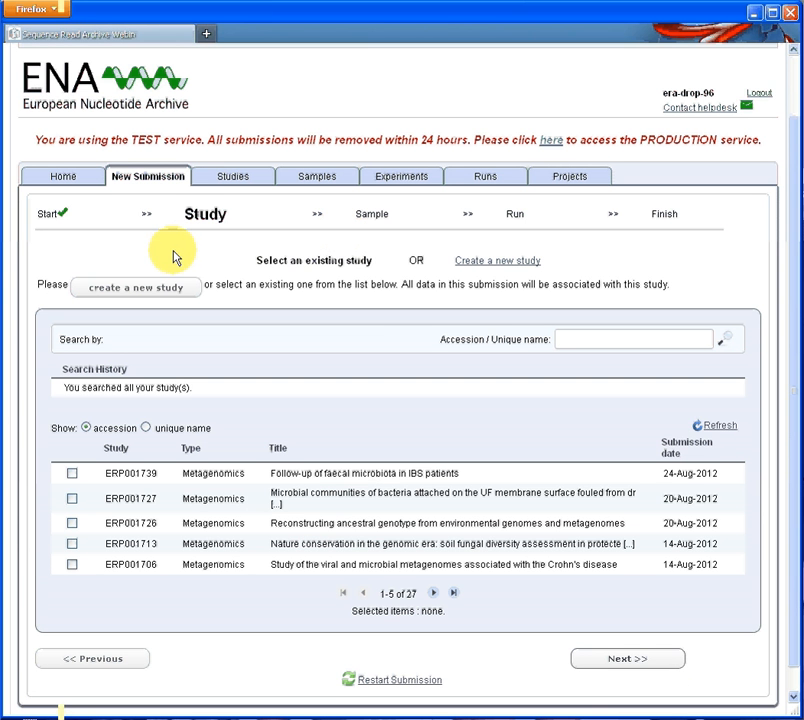
# Step: Create a new study with the unique name "cow test" and the study type Metagenomics
pyautogui.click(127, 290)
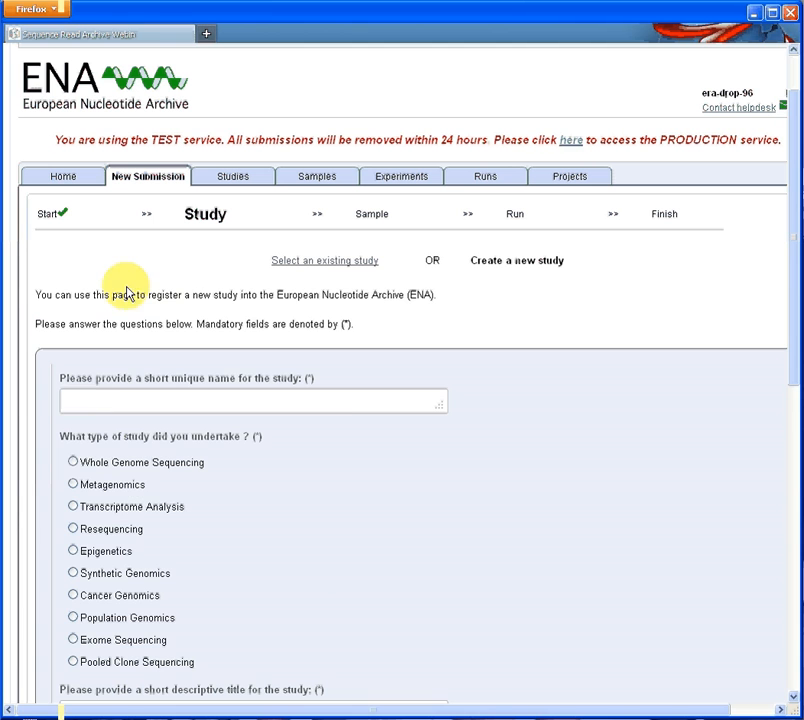
pyautogui.click(332, 404)
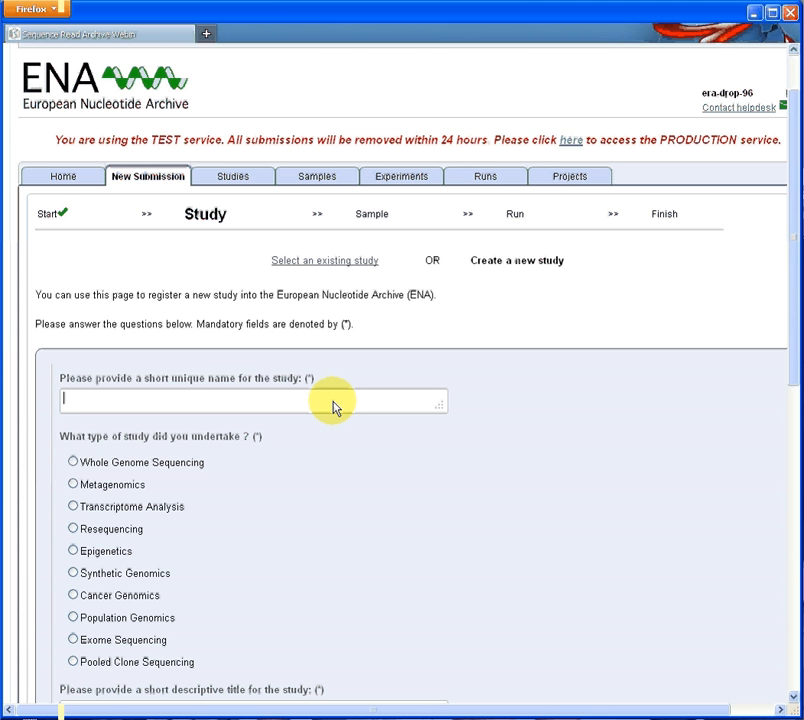
pyautogui.write('cow test')
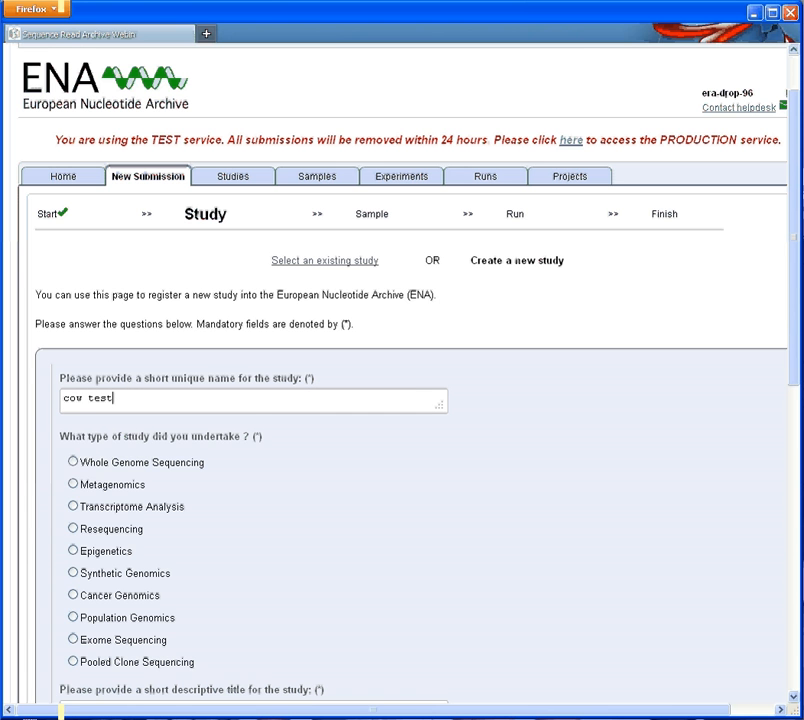
pyautogui.moveTo(796, 305); pyautogui.dragTo(788, 386)
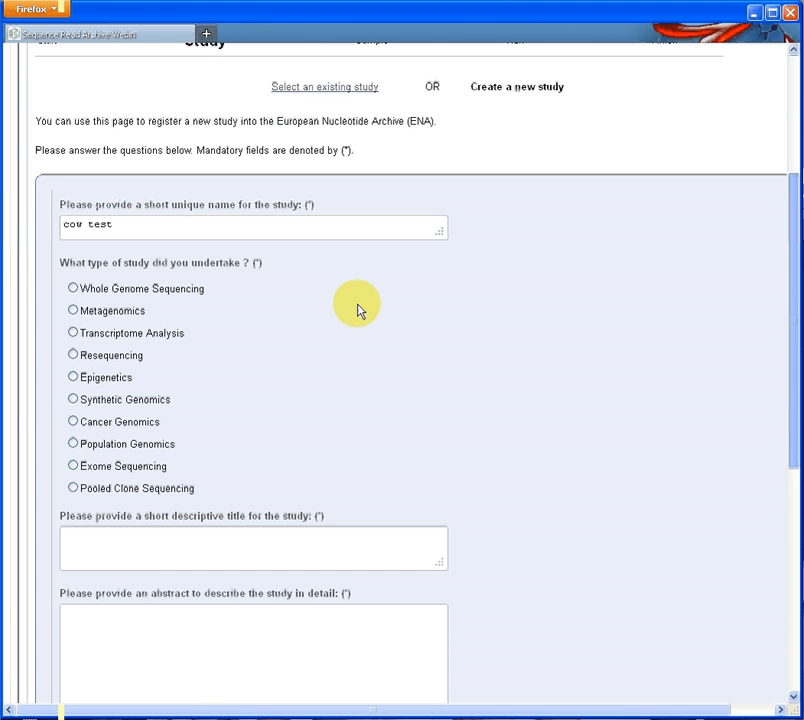
pyautogui.click(73, 313)
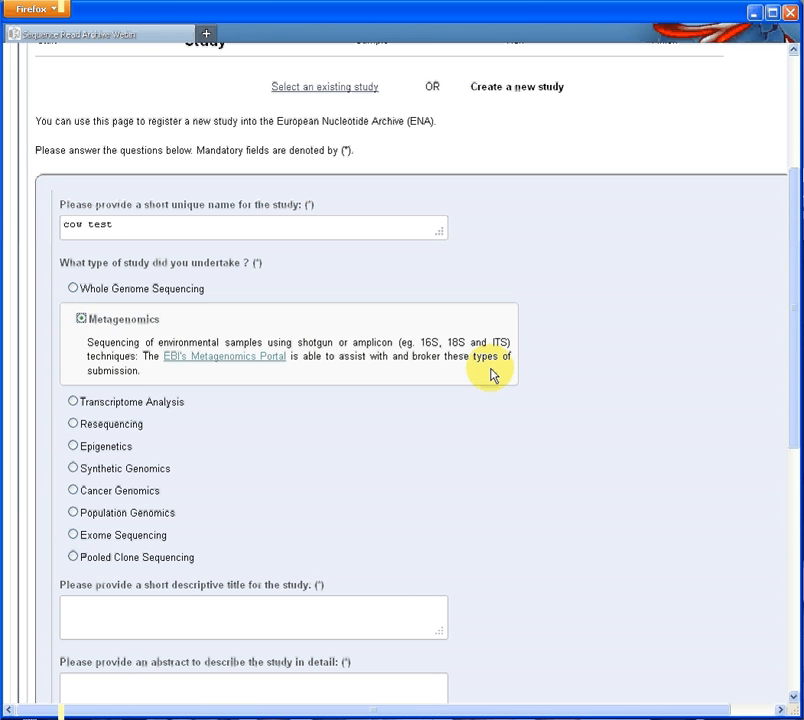
# Step: Give the study the descriptive title "Cow rumen metagenome study"
pyautogui.moveTo(791, 314); pyautogui.dragTo(790, 425)
pyautogui.click(97, 375)
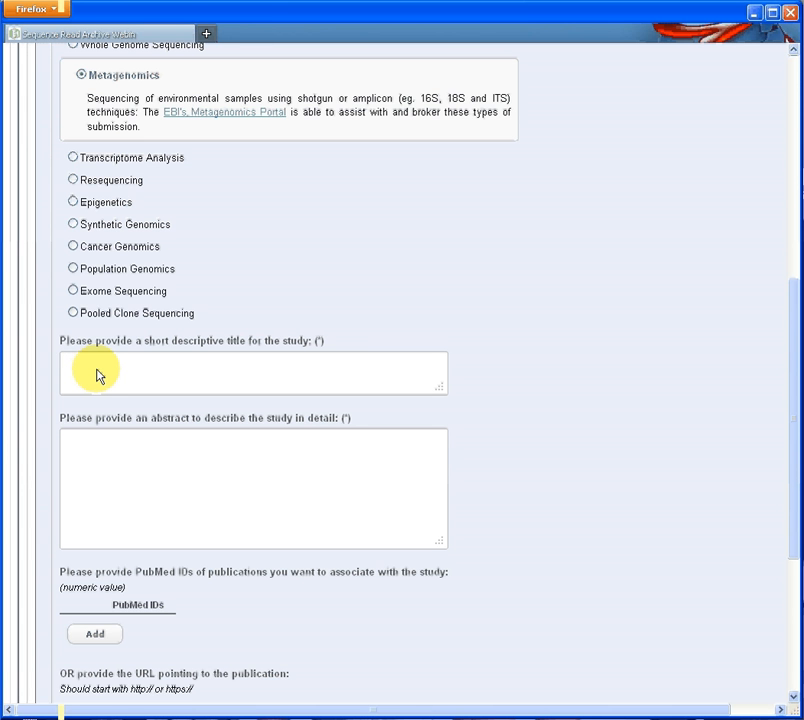
pyautogui.write('Cow rumen metagenome s')
pyautogui.write('tudy')
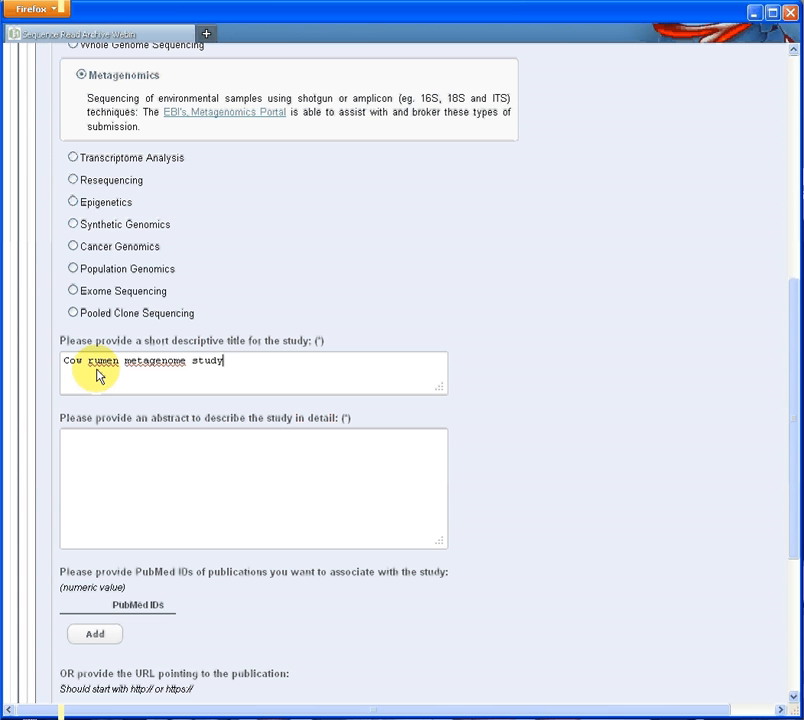
# Step: Enter the study abstract "include details like aims and hypothesis" and proceed to the Sample stage
pyautogui.click(128, 461)
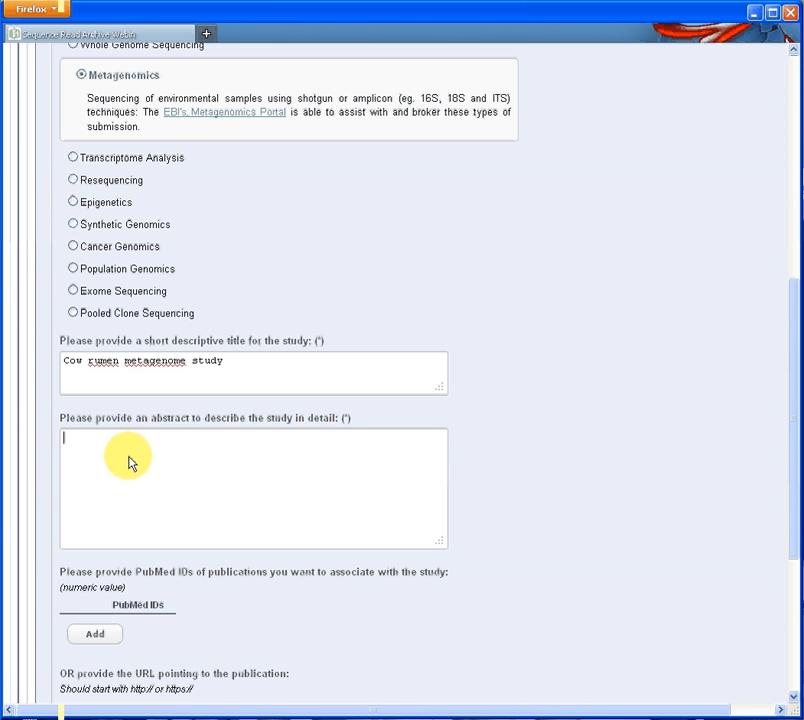
pyautogui.write('include detil')
pyautogui.press('BackSpace')
pyautogui.press('BackSpace')
pyautogui.write('ails like aims')
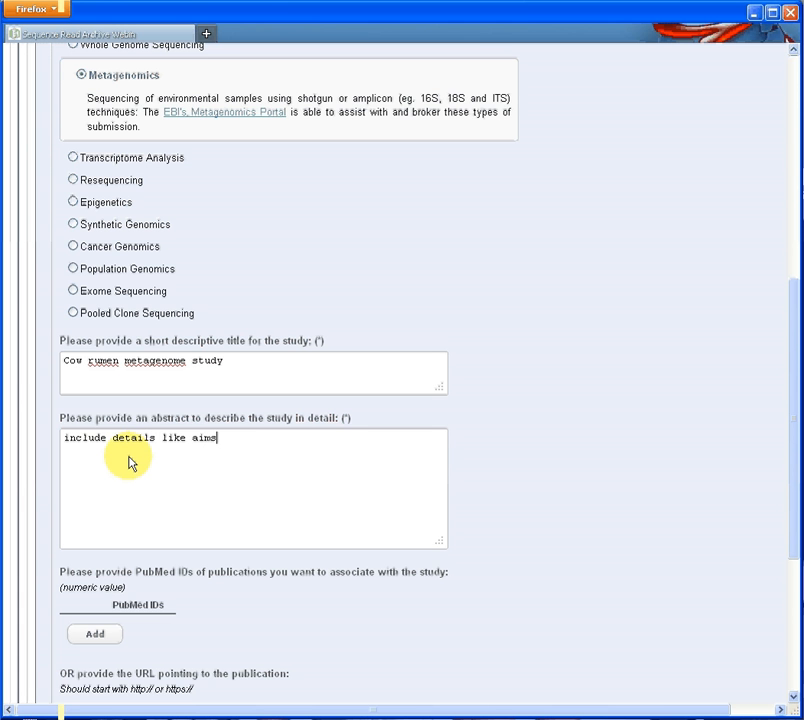
pyautogui.write(' and hypothesis')
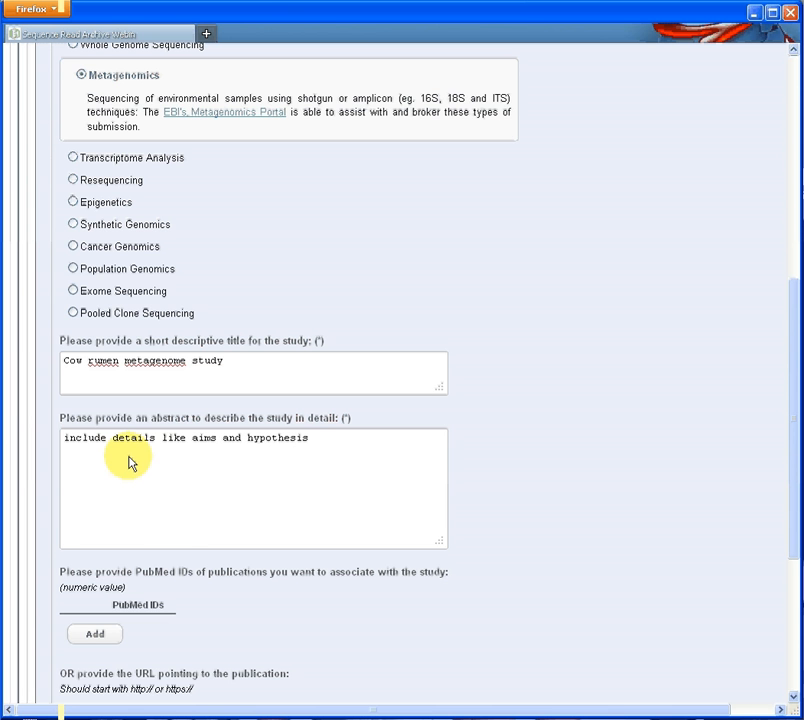
pyautogui.moveTo(790, 475); pyautogui.dragTo(795, 603)
pyautogui.click(725, 646)
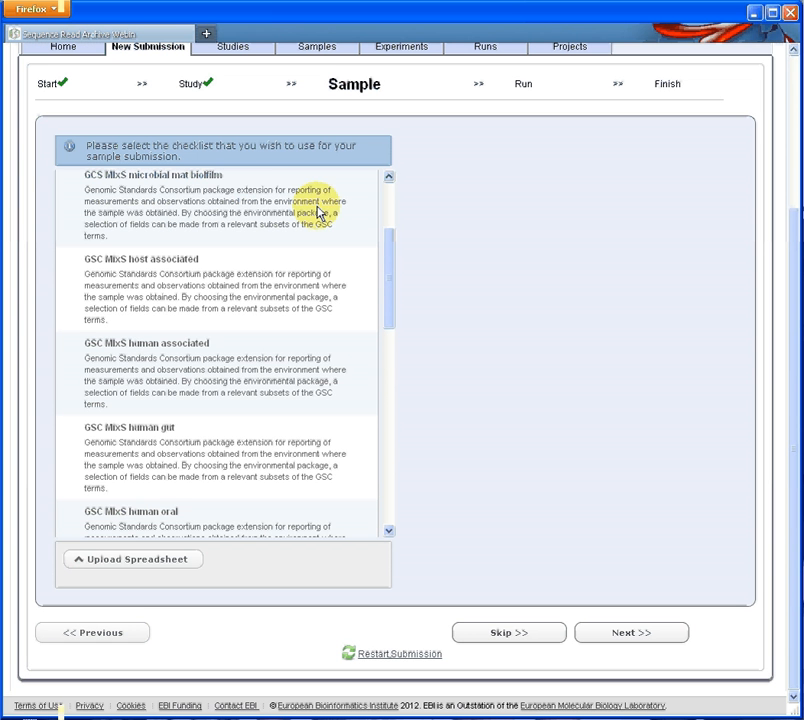
# Step: Choose the GSC MIxS host associated checklist for the sample submission and proceed to the checklist attributes
pyautogui.moveTo(391, 244); pyautogui.dragTo(388, 195)
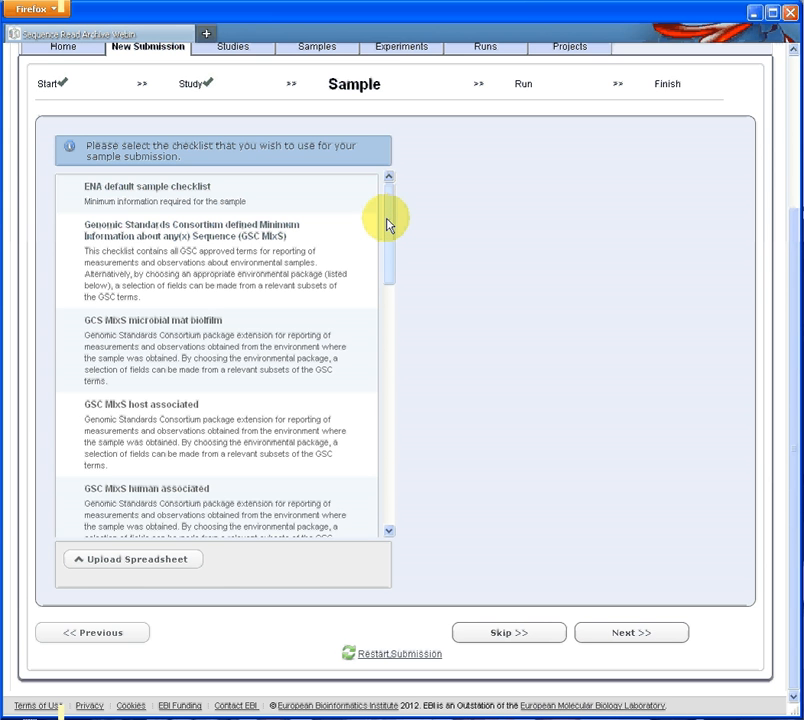
pyautogui.moveTo(388, 224); pyautogui.dragTo(388, 232)
pyautogui.scroll(-2, 388, 254)
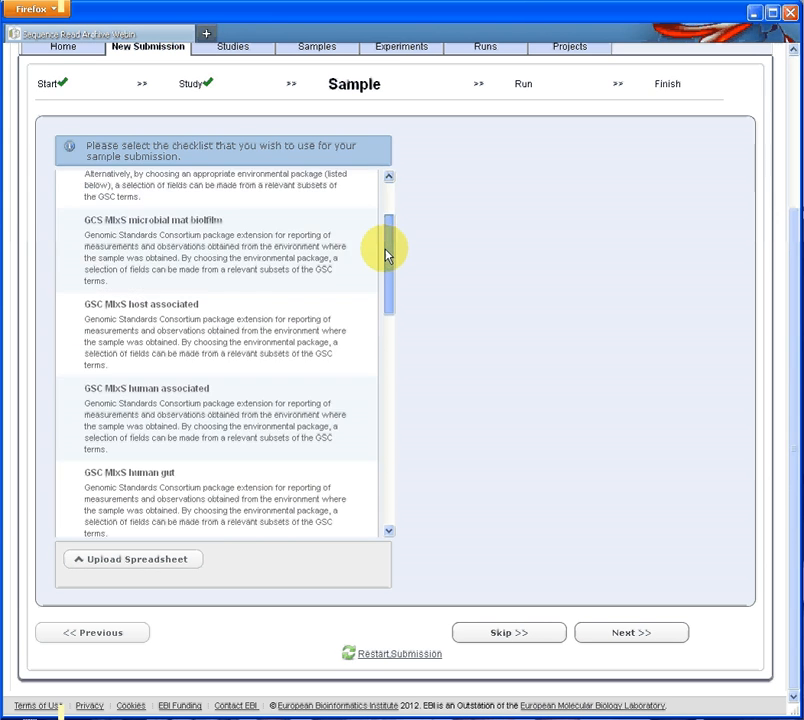
pyautogui.click(163, 299)
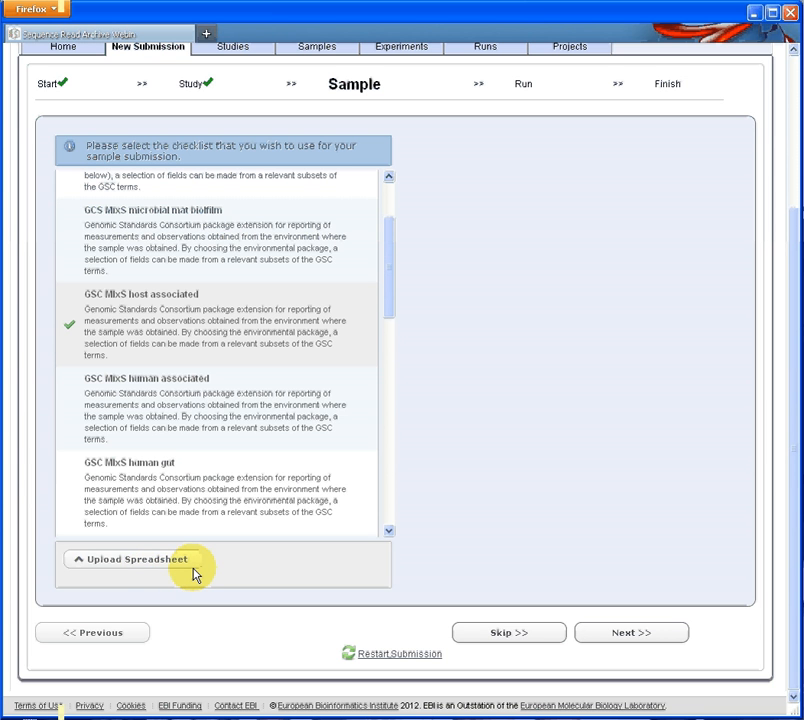
pyautogui.click(636, 632)
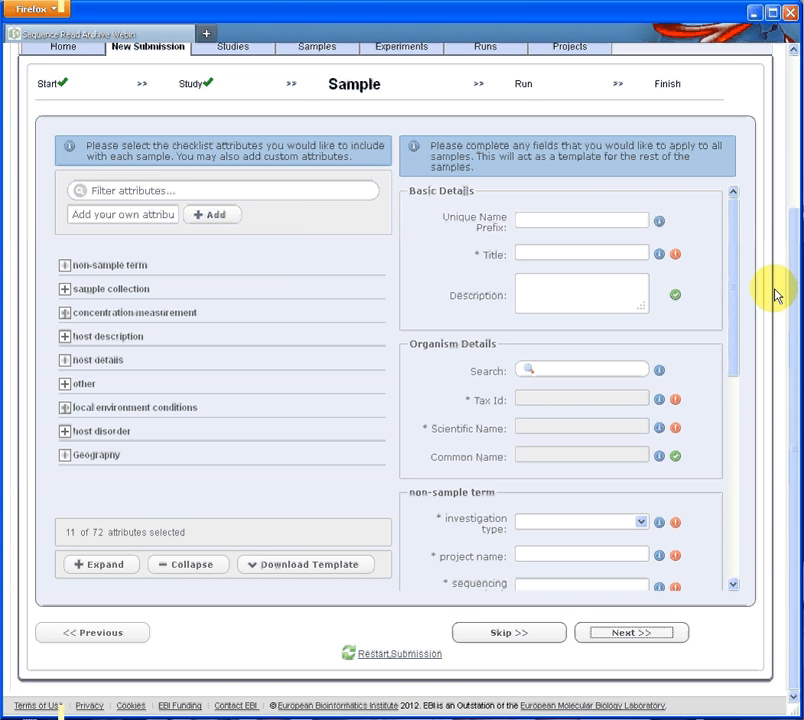
# Step: Include the host common name, host taxid and host subject id attributes from the host description group
pyautogui.moveTo(790, 296); pyautogui.dragTo(800, 273)
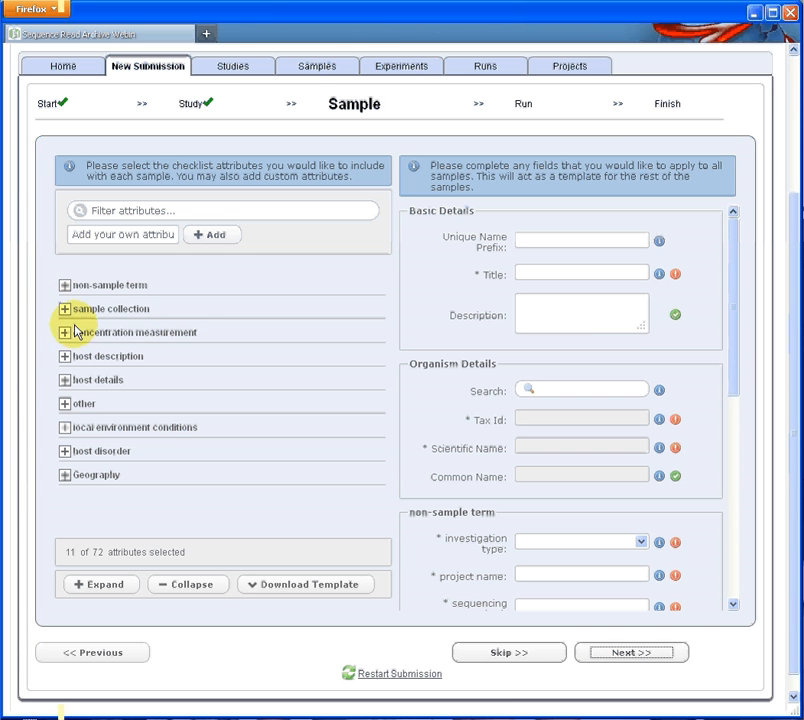
pyautogui.click(64, 357)
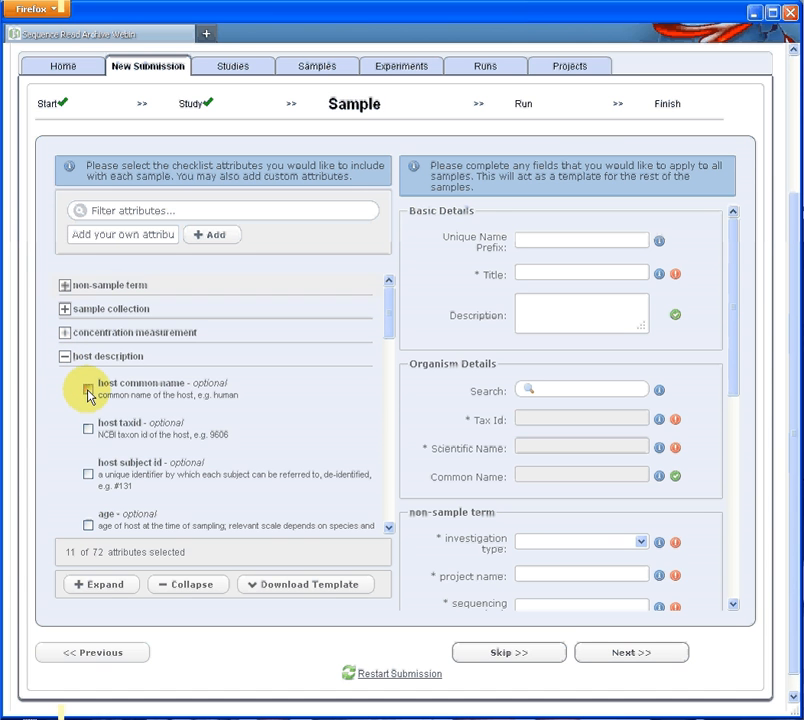
pyautogui.click(88, 389)
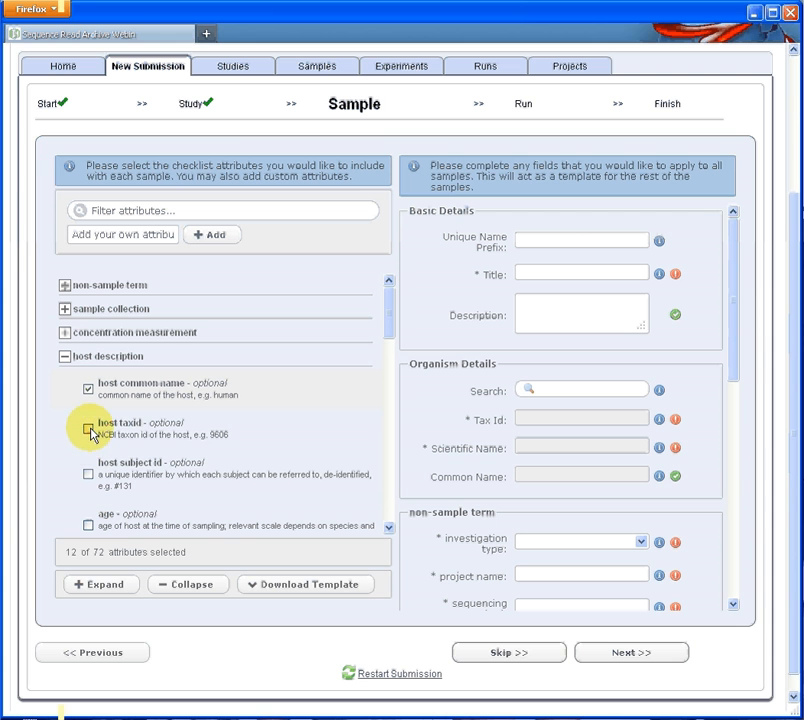
pyautogui.click(88, 428)
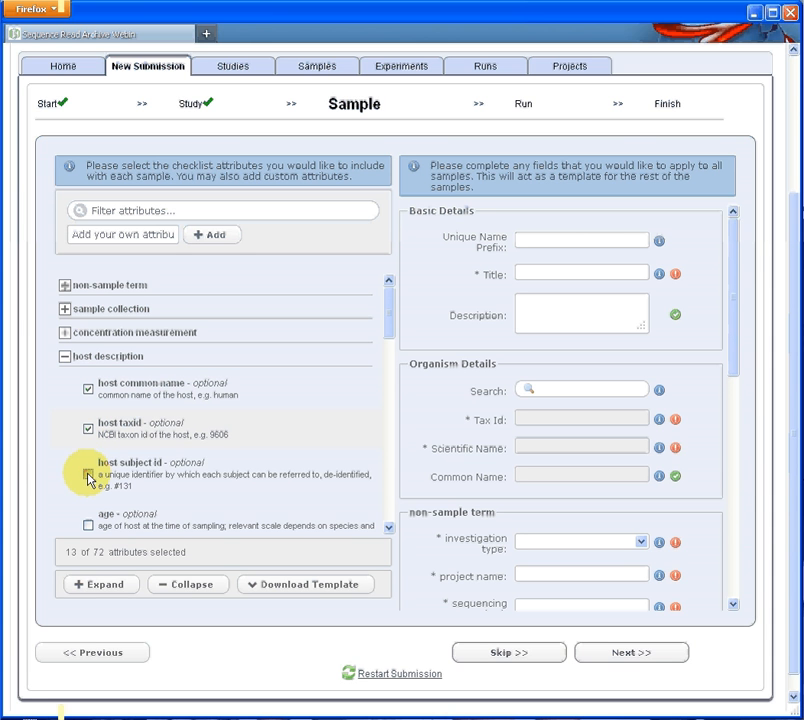
pyautogui.click(88, 473)
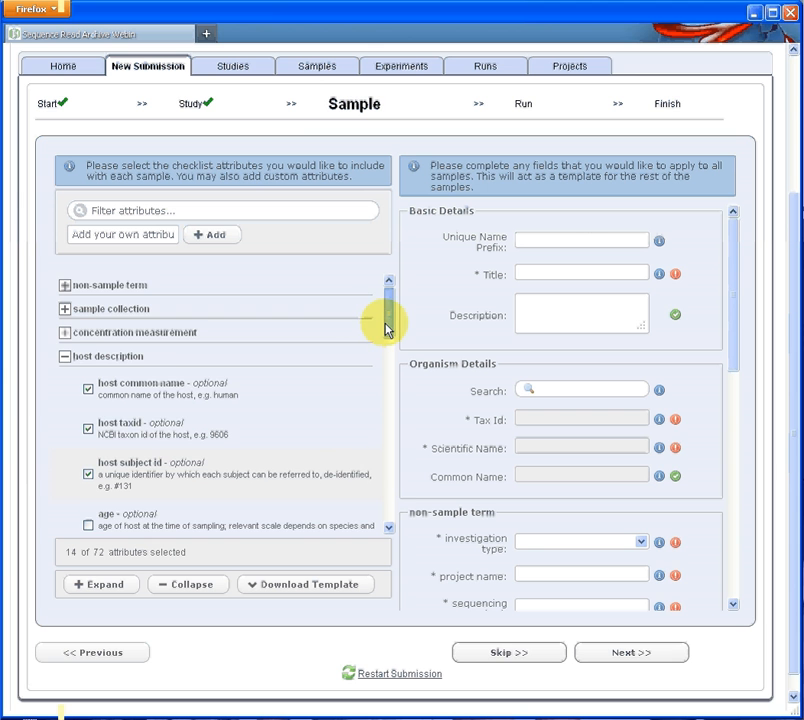
# Step: Expand the other, local environment conditions and host disorder groups to examine their optional attributes
pyautogui.moveTo(386, 328); pyautogui.dragTo(386, 520)
pyautogui.click(64, 451)
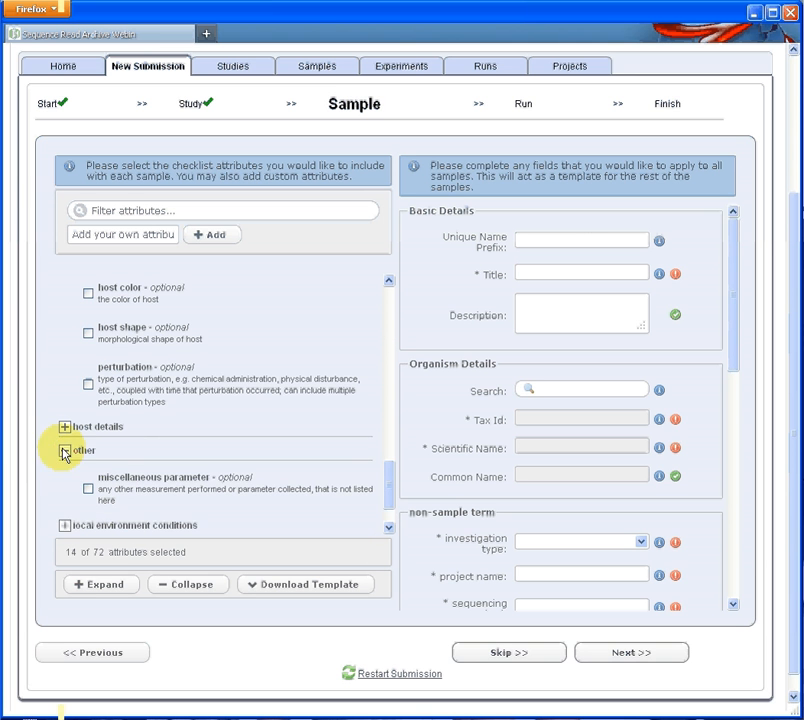
pyautogui.click(63, 523)
pyautogui.moveTo(392, 462); pyautogui.dragTo(390, 512)
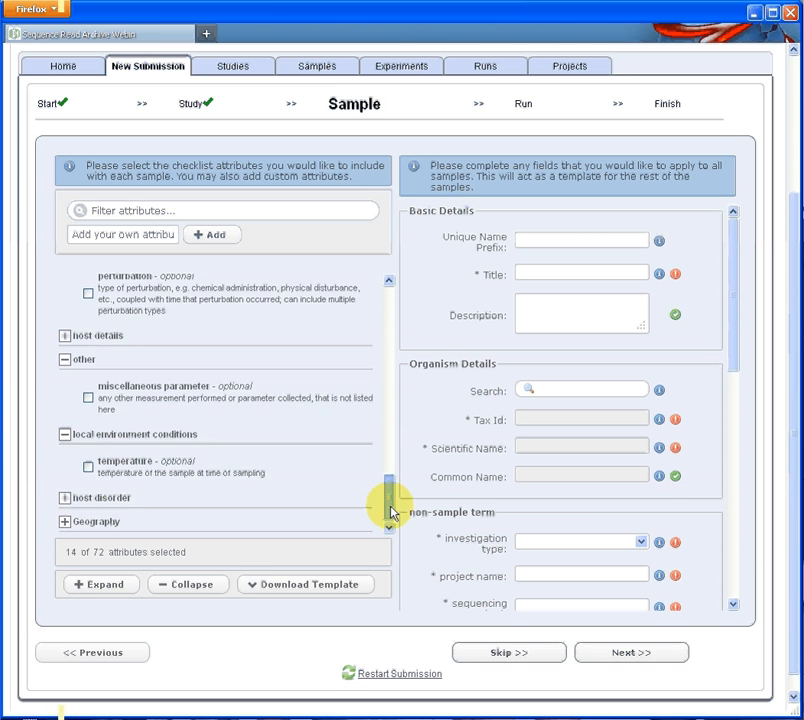
pyautogui.click(64, 497)
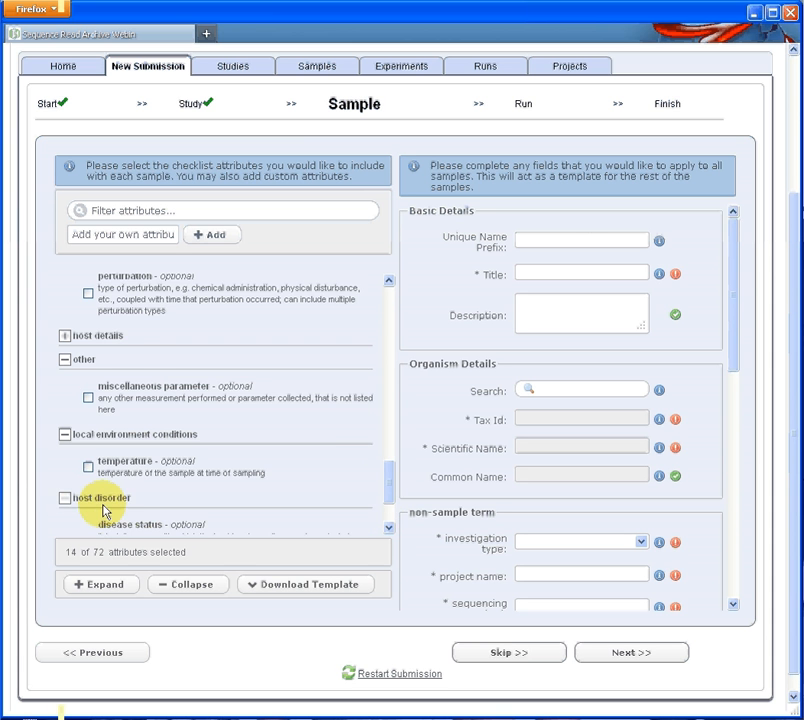
pyautogui.moveTo(386, 488); pyautogui.dragTo(388, 520)
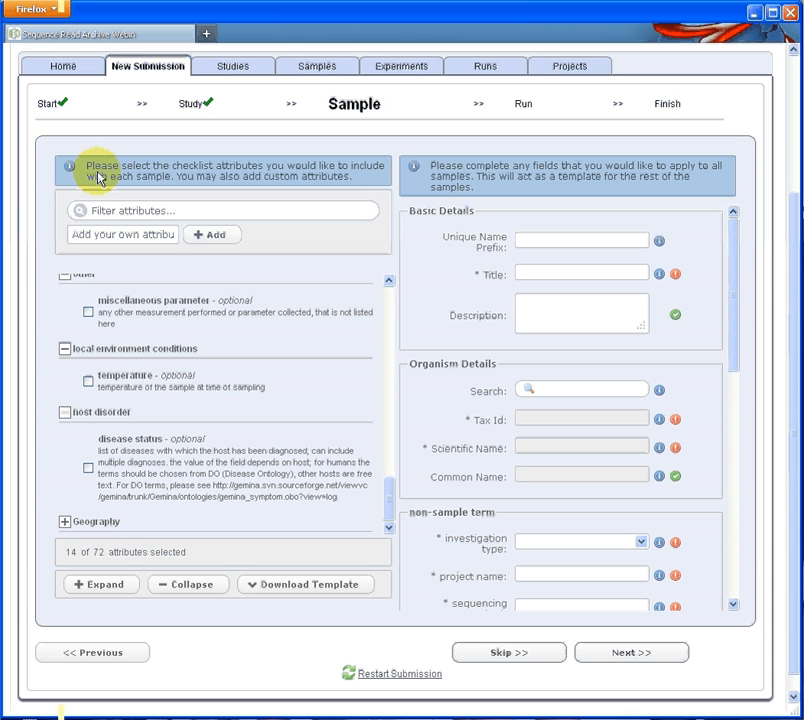
# Step: Filter the checklist attributes by "host", include host color and clear the filter
pyautogui.click(125, 212)
pyautogui.write('host')
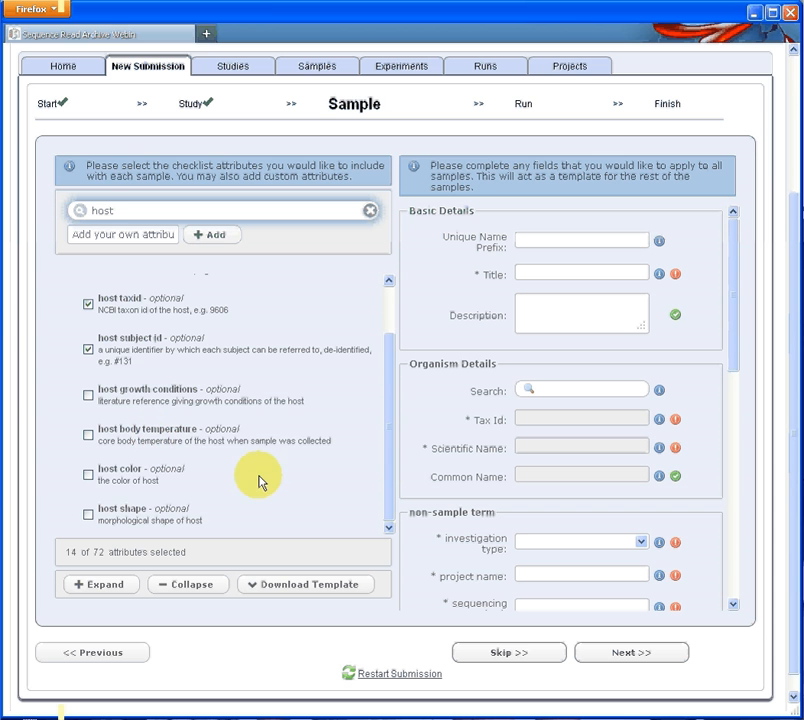
pyautogui.moveTo(390, 463); pyautogui.dragTo(368, 508)
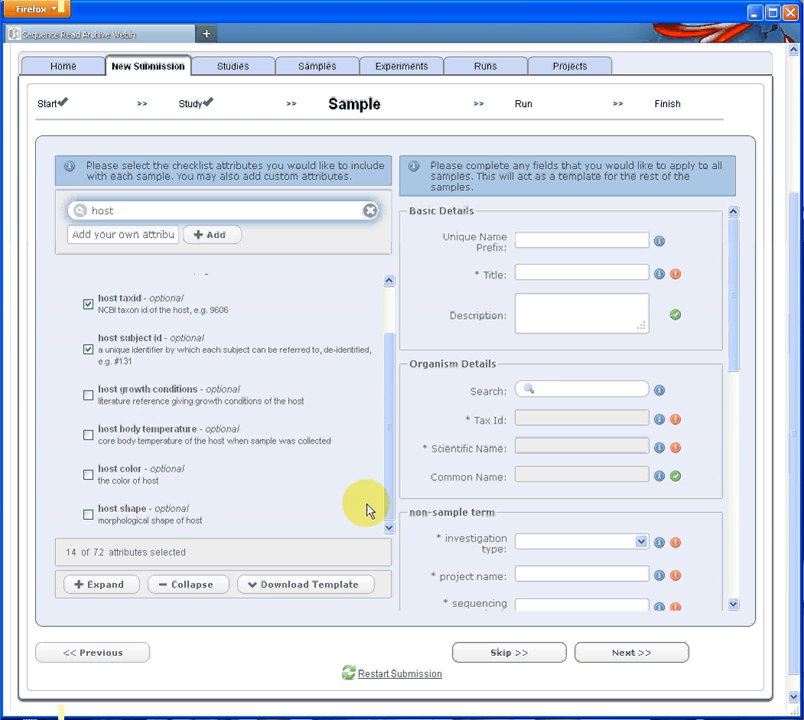
pyautogui.click(89, 475)
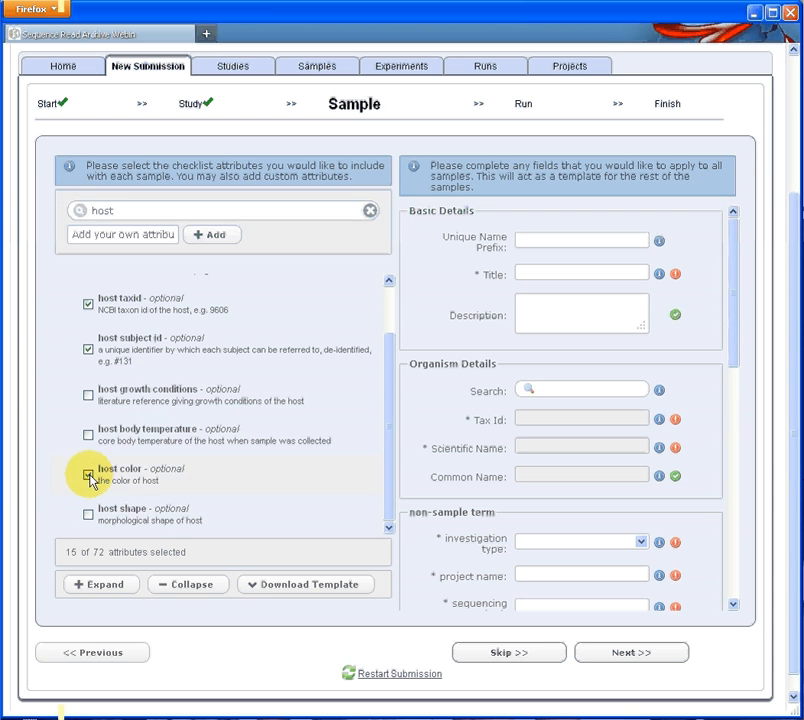
pyautogui.click(370, 211)
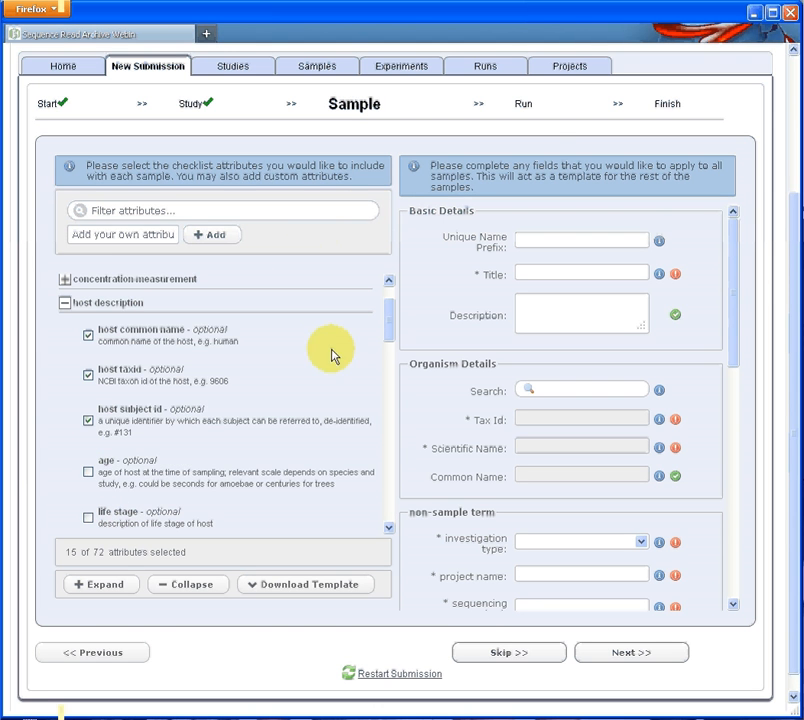
# Step: Collapse the host description group and go to the field for adding a custom attribute
pyautogui.click(65, 303)
pyautogui.click(118, 236)
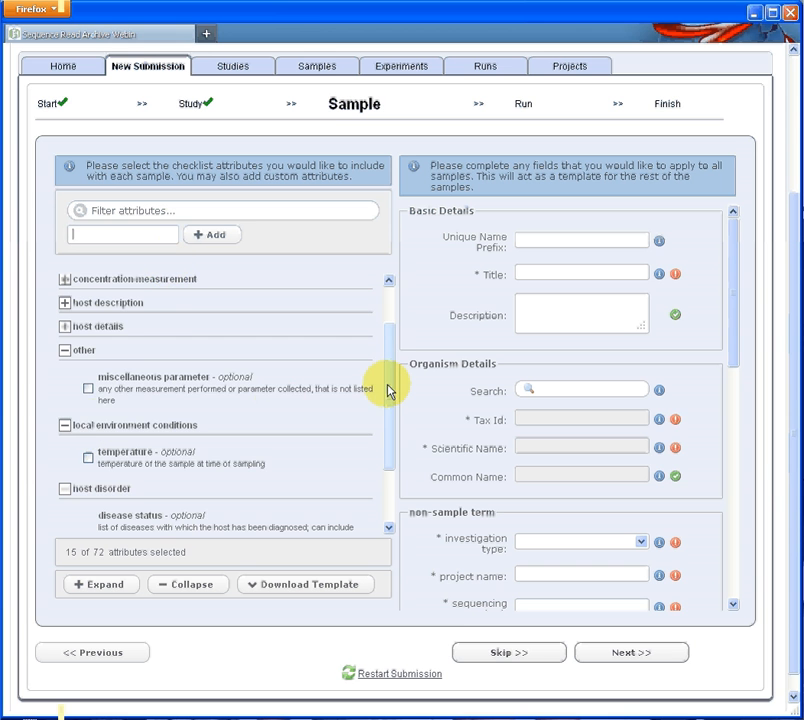
pyautogui.scroll(2, 388, 390)
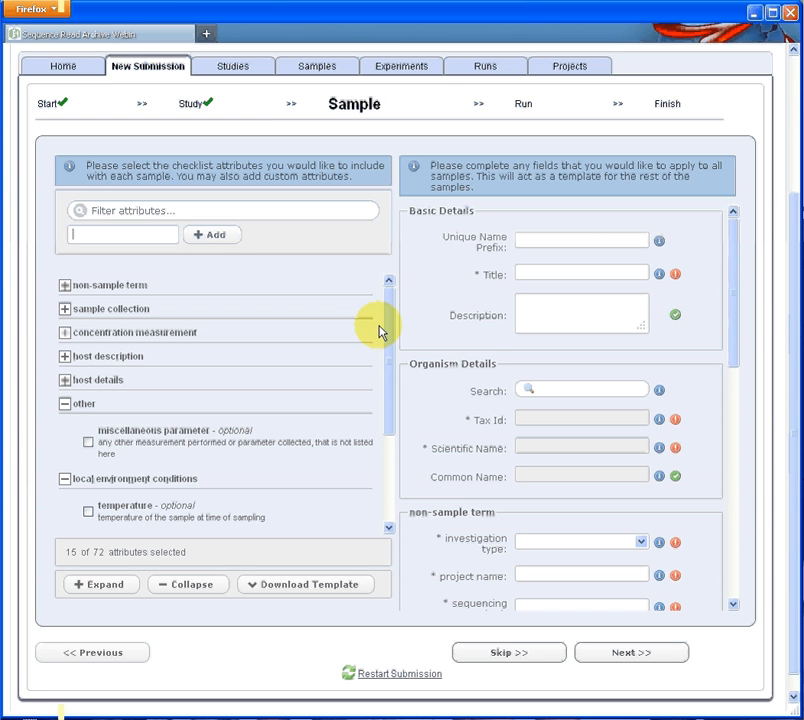
# Step: Enter "Cow" as the unique name prefix in the sample template's basic details
pyautogui.moveTo(740, 265); pyautogui.dragTo(727, 246)
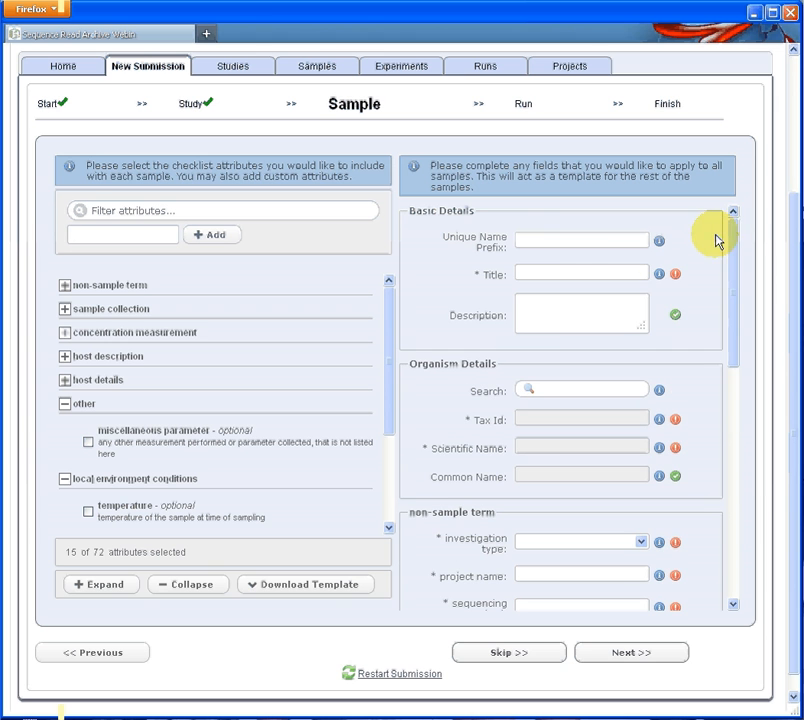
pyautogui.click(543, 244)
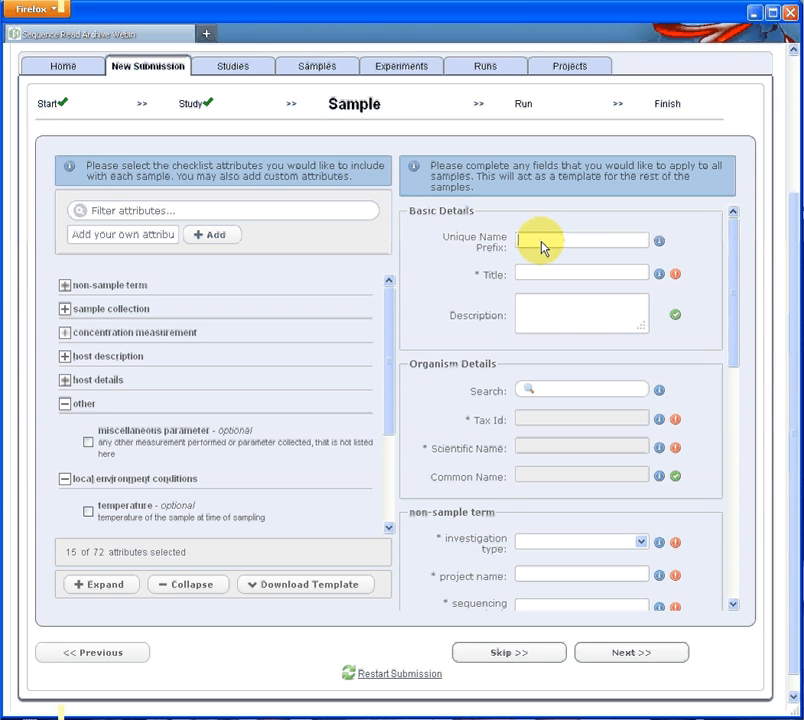
pyautogui.write('Cow')
# Step: Search the organism details for "rumen" and, after clearing it, for "metagenome"
pyautogui.scroll(-2, 727, 330)
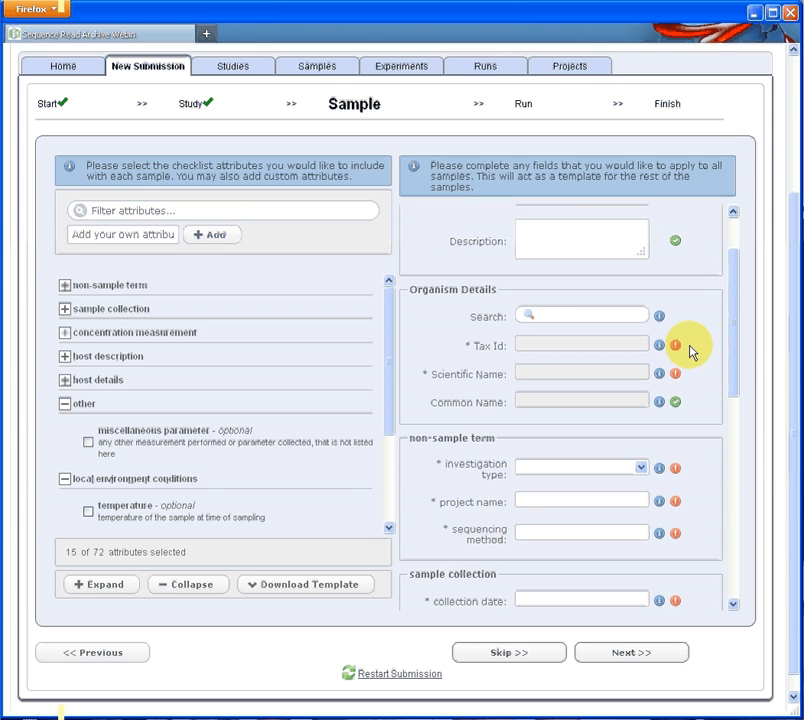
pyautogui.click(560, 316)
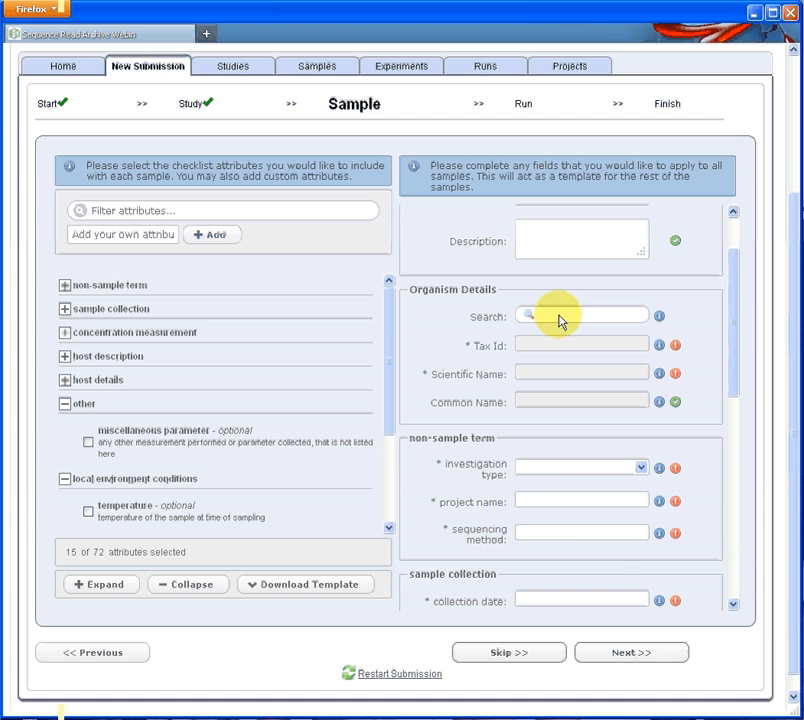
pyautogui.write('rumen')
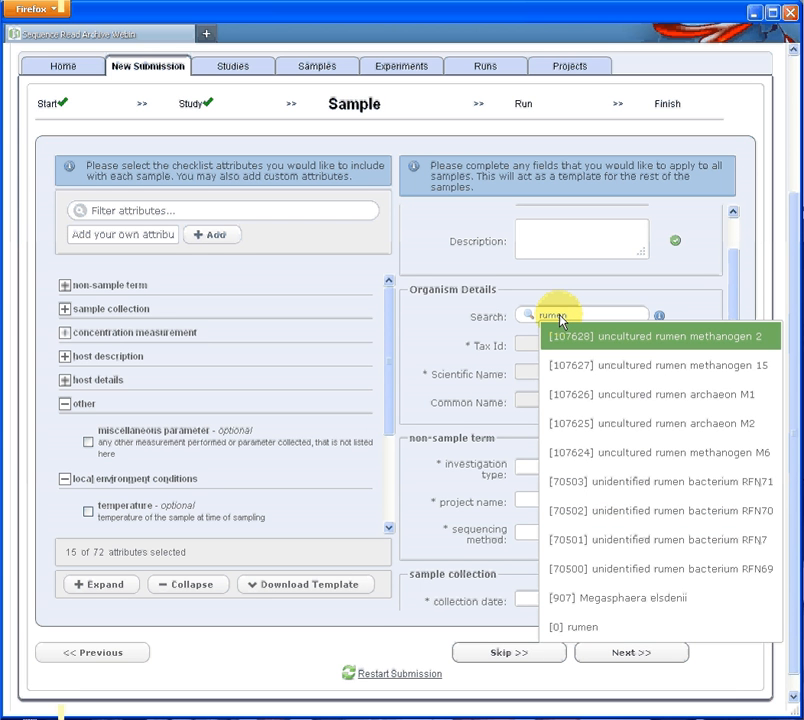
pyautogui.press('BackSpace')
pyautogui.press('BackSpace')
pyautogui.press('BackSpace')
pyautogui.press('BackSpace')
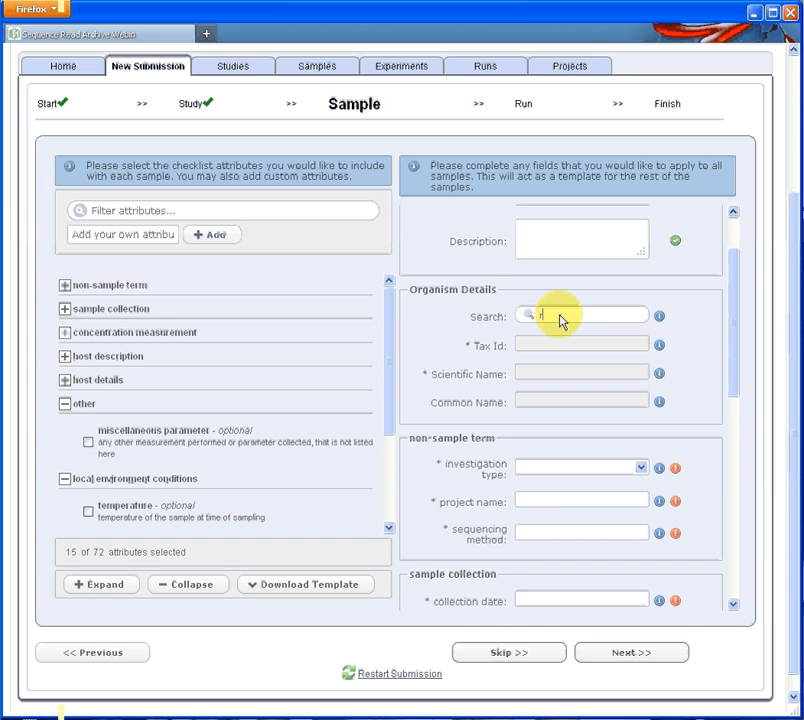
pyautogui.press('BackSpace')
pyautogui.write('metagenome')
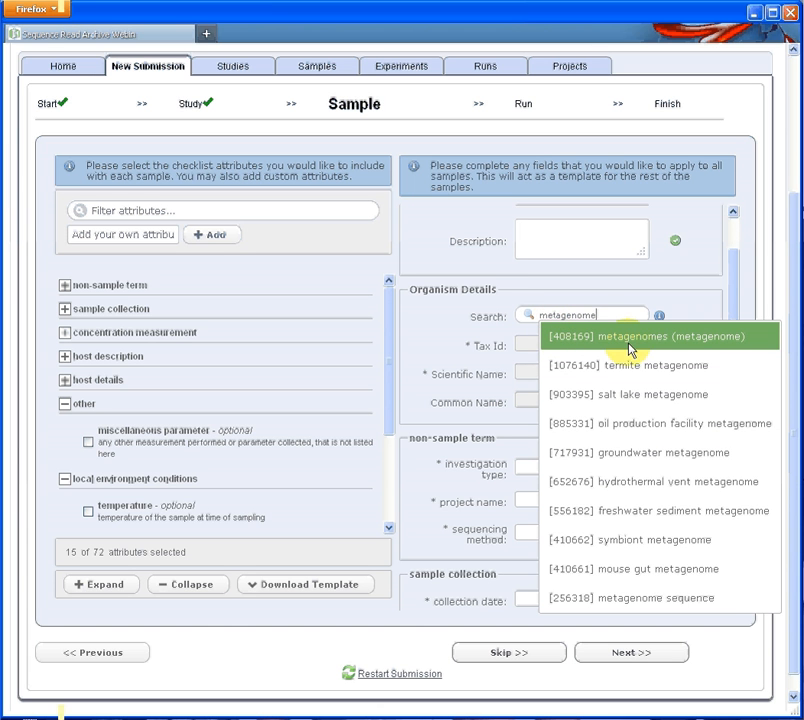
# Step: Replace the organism search with "bovine metage" and select bovine gut metagenome as the sample organism
pyautogui.moveTo(600, 318); pyautogui.dragTo(540, 317)
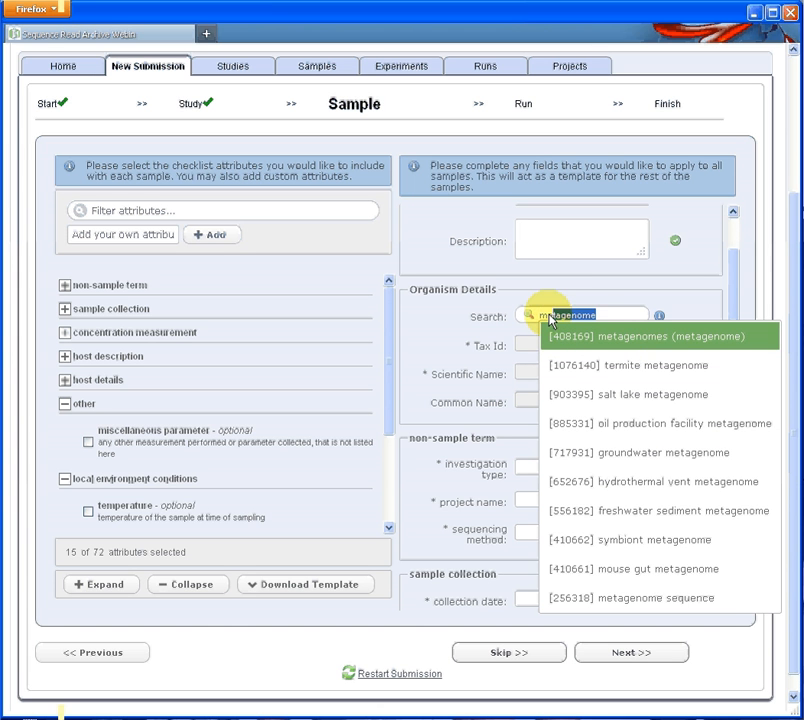
pyautogui.write('bovine')
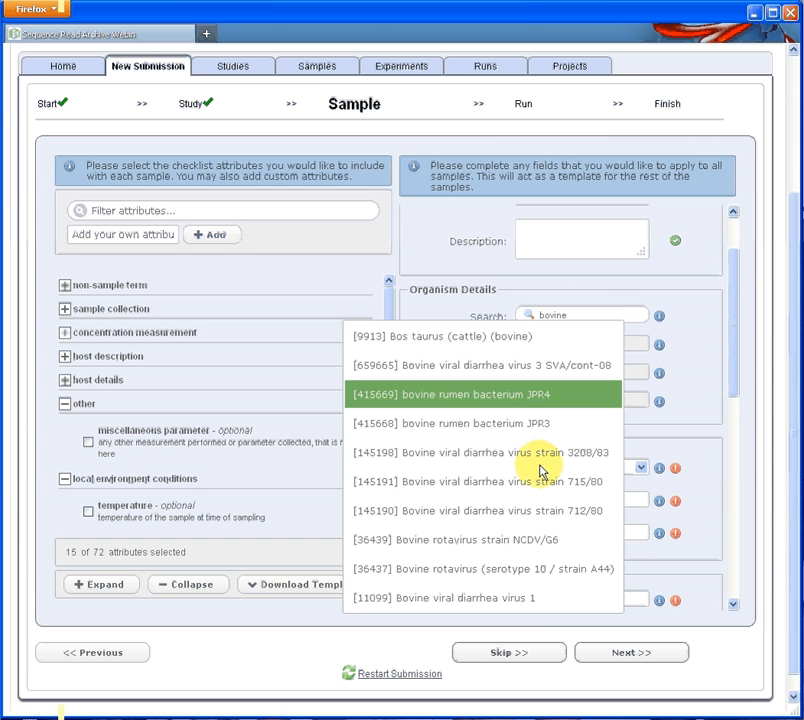
pyautogui.write('m')
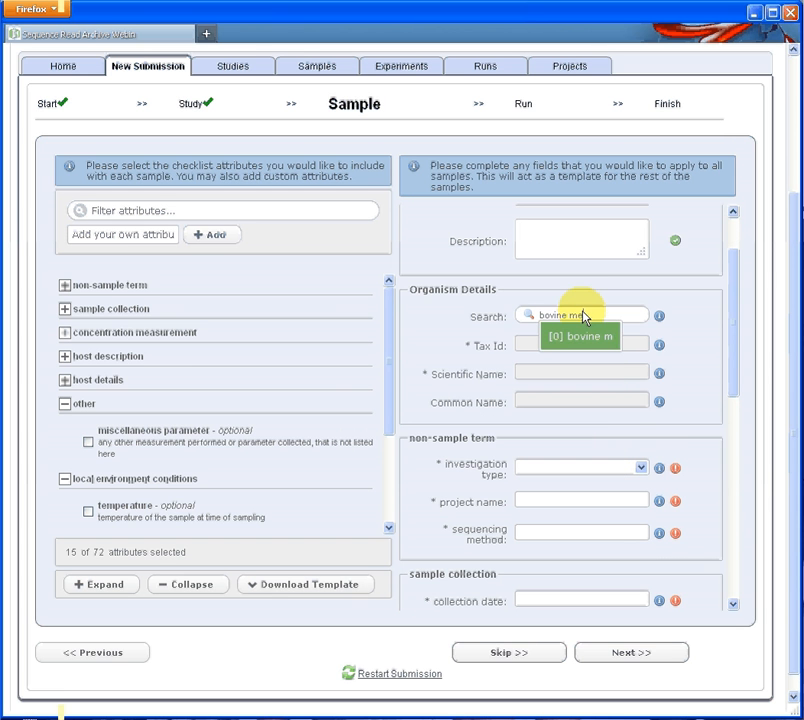
pyautogui.write('etage')
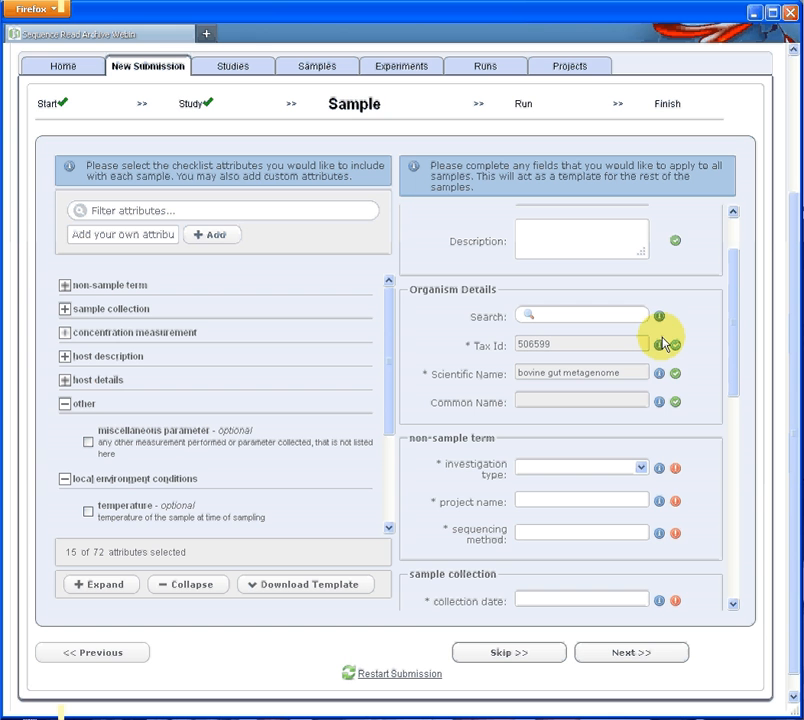
# Step: Set the investigation type to metagenome, the project name to "cow test" and the sequencing method to "pyrosequence"
pyautogui.scroll(-2, 732, 365)
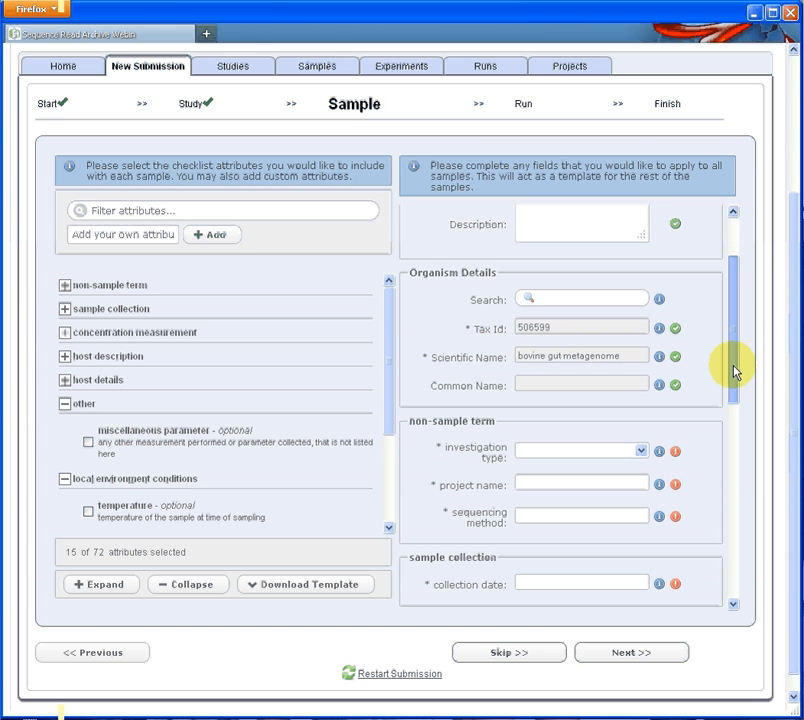
pyautogui.scroll(-1, 731, 402)
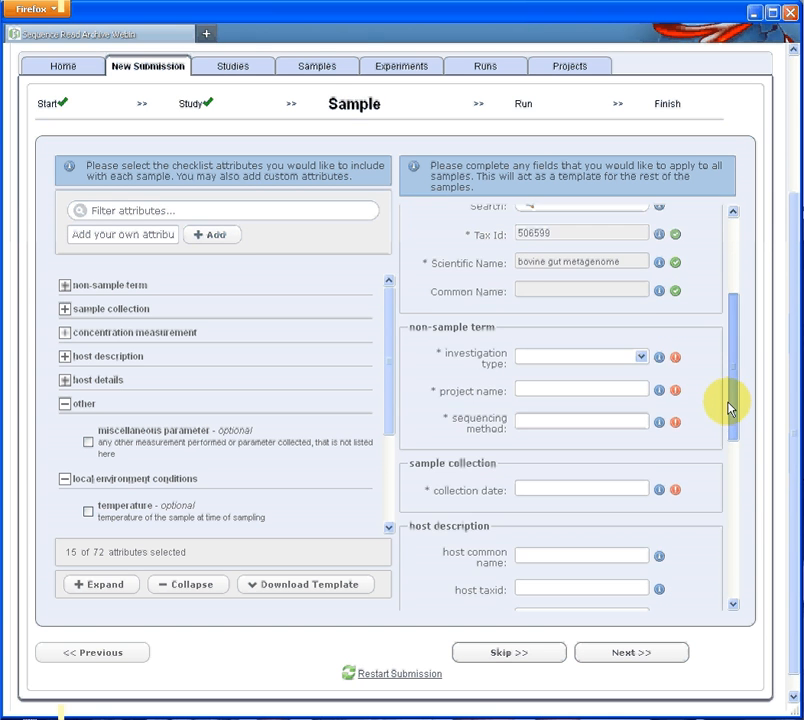
pyautogui.click(639, 355)
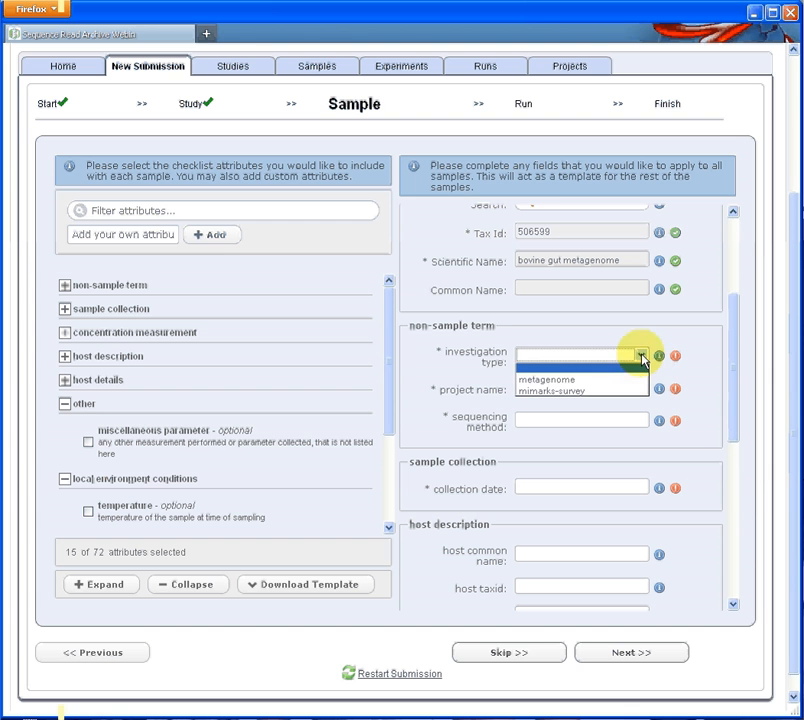
pyautogui.click(562, 382)
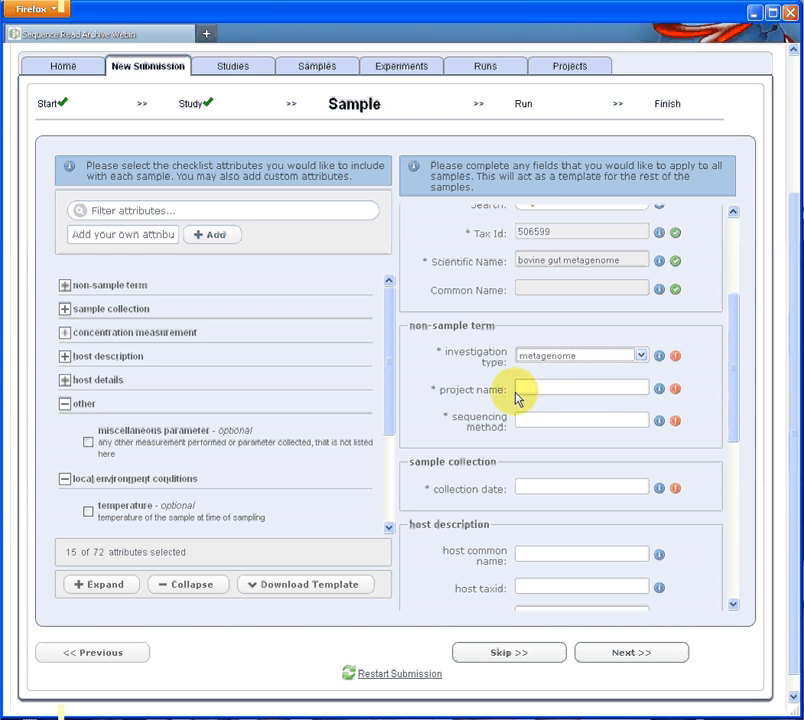
pyautogui.click(538, 391)
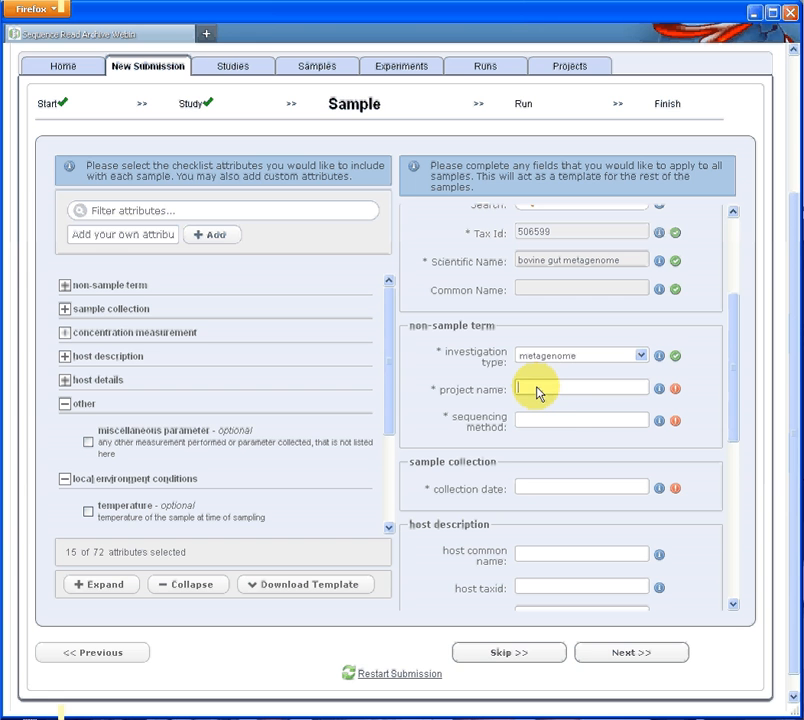
pyautogui.write('cow test')
pyautogui.click(551, 423)
pyautogui.write('pyrosequence')
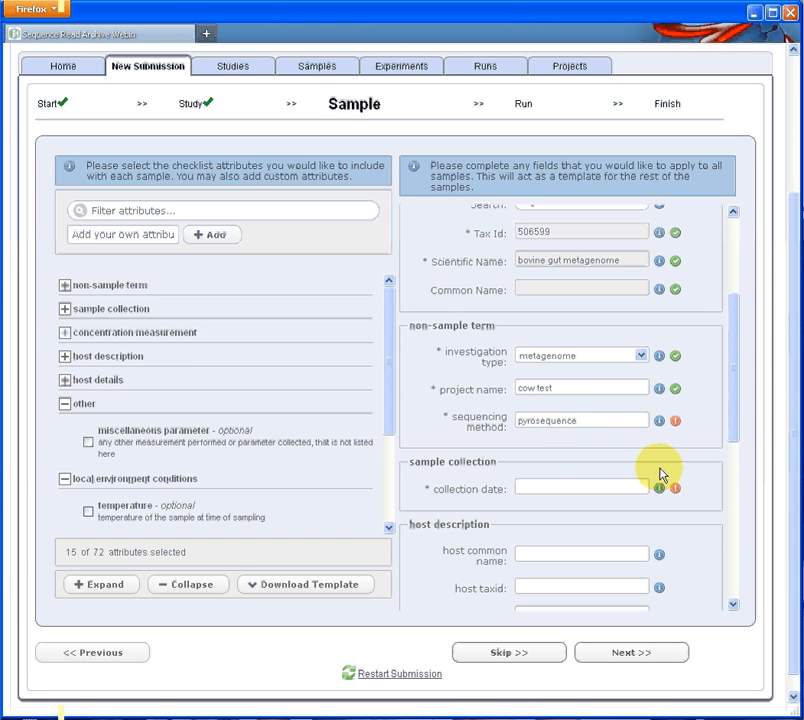
# Step: Enter 01-01-2010 as the collection date in the sample template
pyautogui.click(549, 489)
pyautogui.write('01')
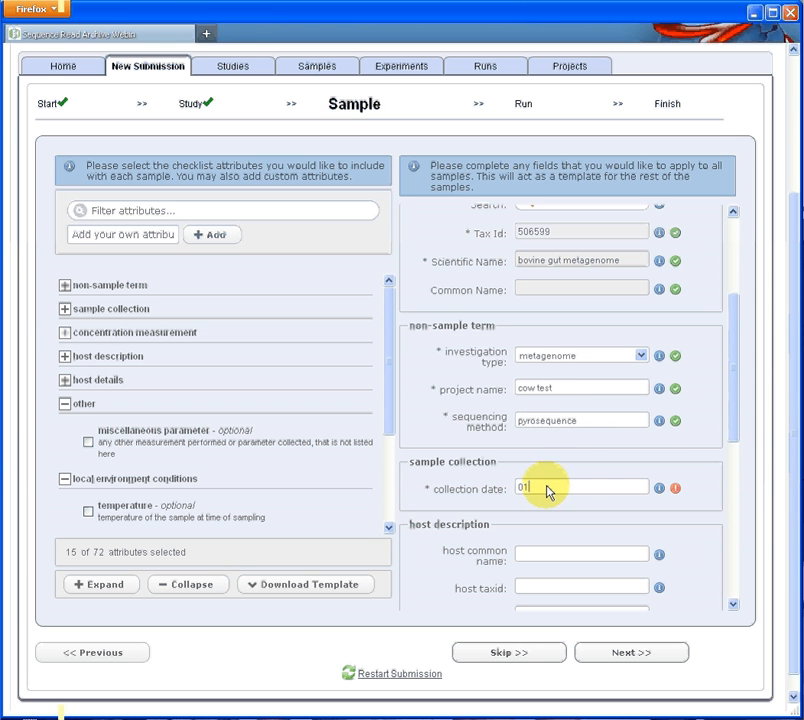
pyautogui.write('-01-8010')
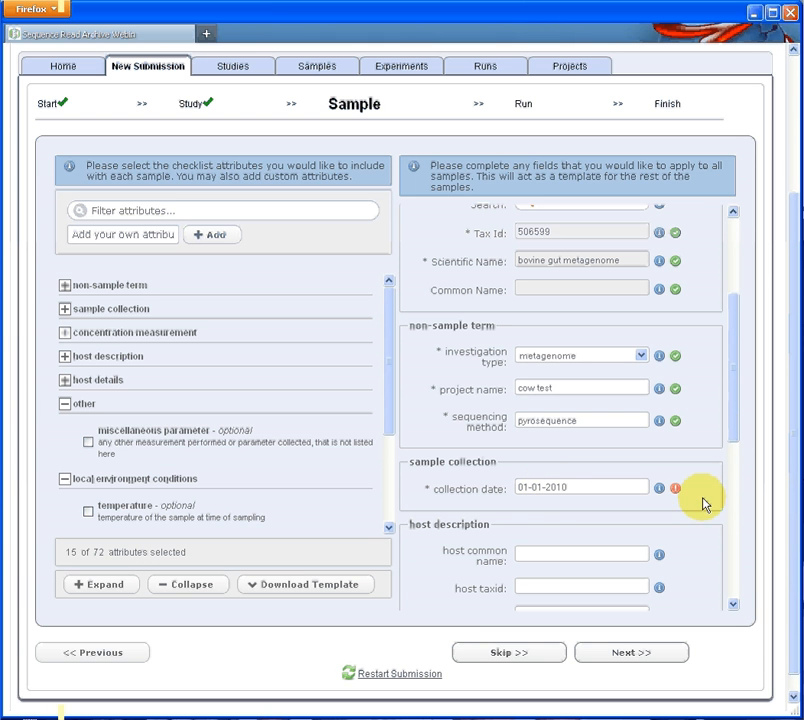
# Step: Enter "bos taurus" as the host common name and 9913 as the host taxid, leaving host subject id and host color blank
pyautogui.scroll(-4, 733, 515)
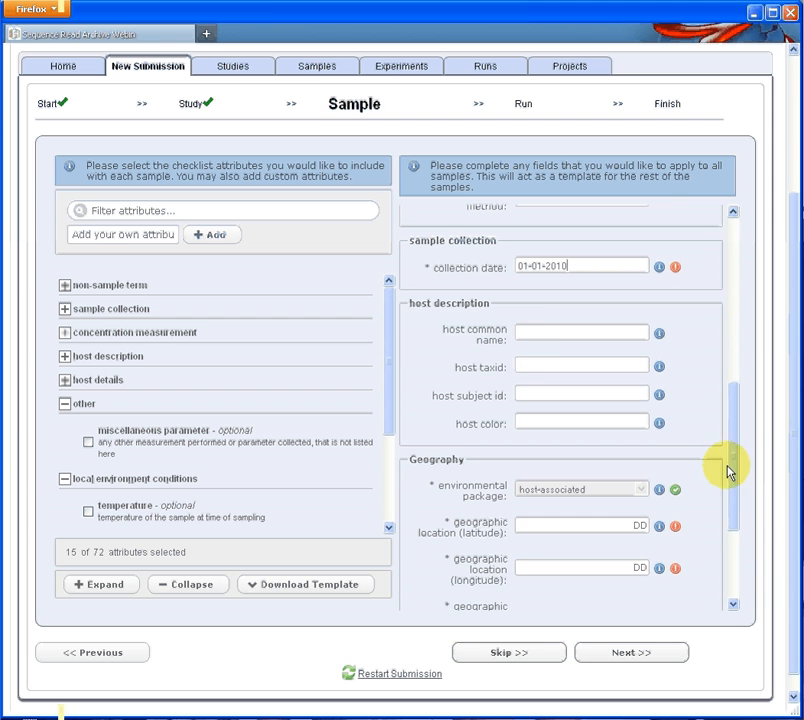
pyautogui.click(527, 334)
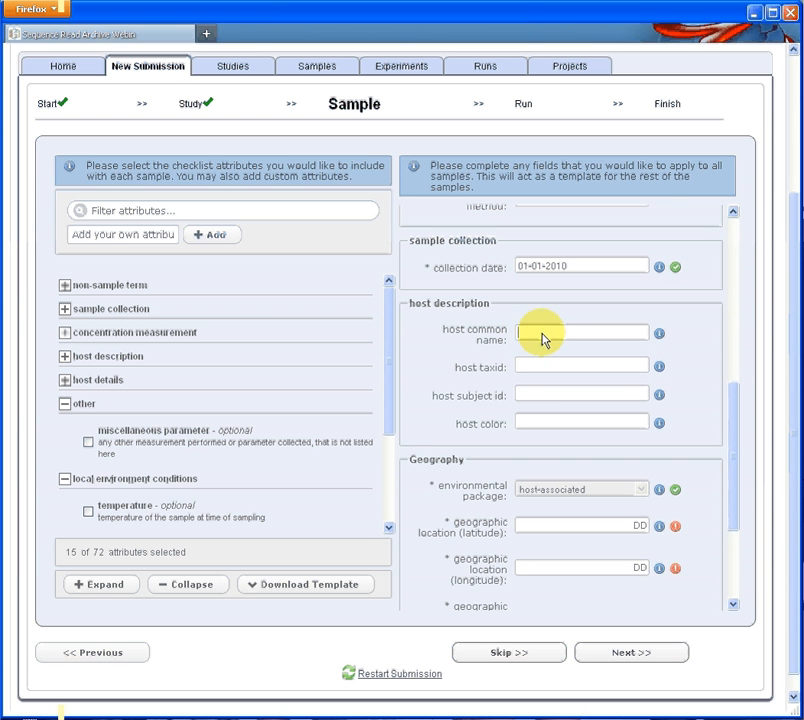
pyautogui.write('bos taurus')
pyautogui.press('Tab')
pyautogui.write('9913')
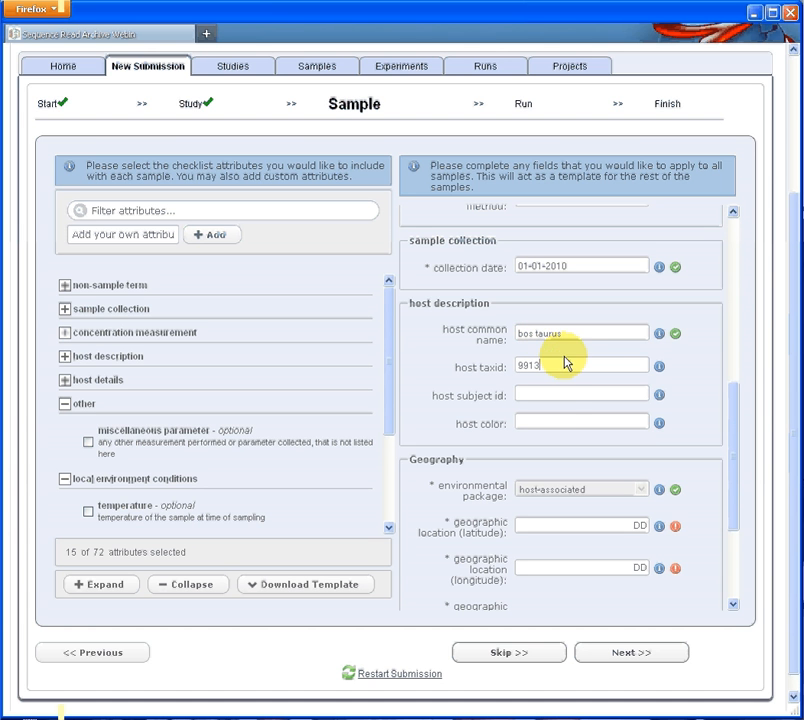
pyautogui.click(530, 400)
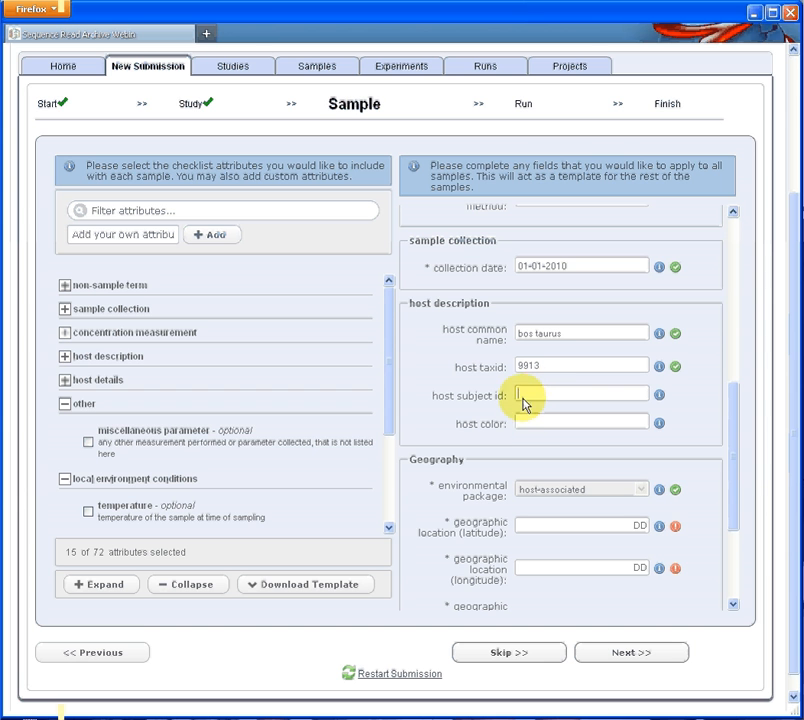
pyautogui.click(530, 425)
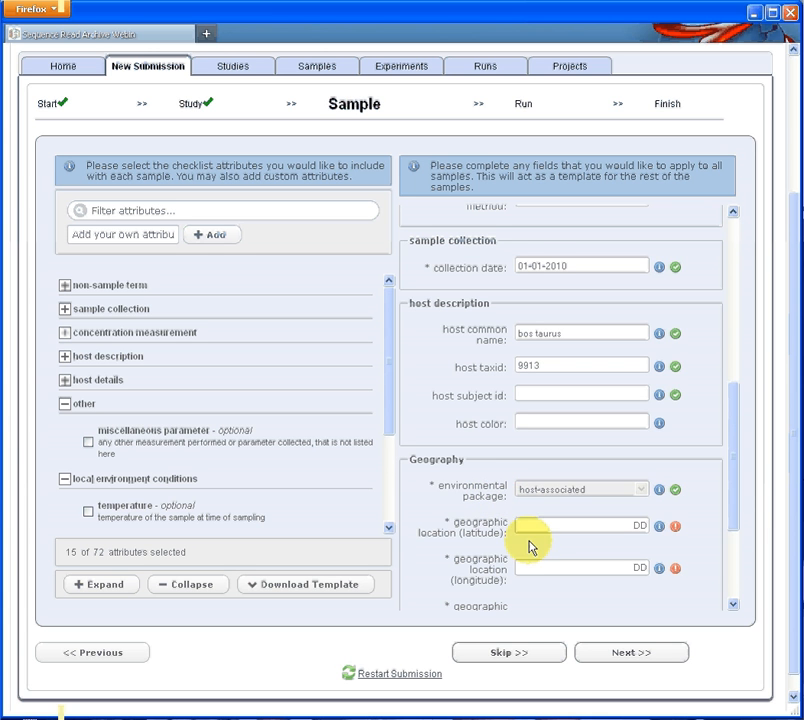
# Step: Set the geographic location to latitude 52.08, longitude 0.186 and country United Kingdom
pyautogui.scroll(-1, 733, 507)
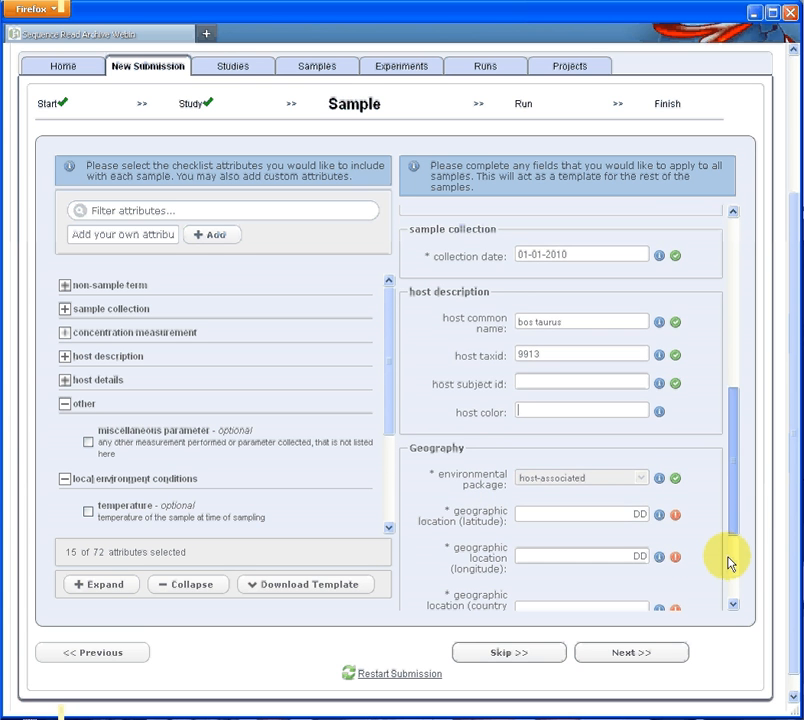
pyautogui.scroll(-3, 728, 563)
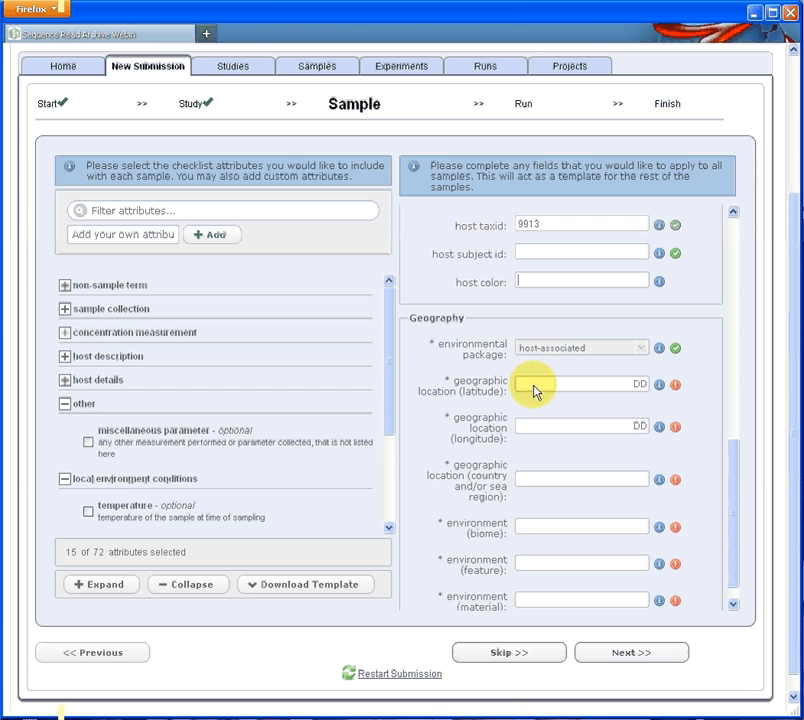
pyautogui.click(611, 392)
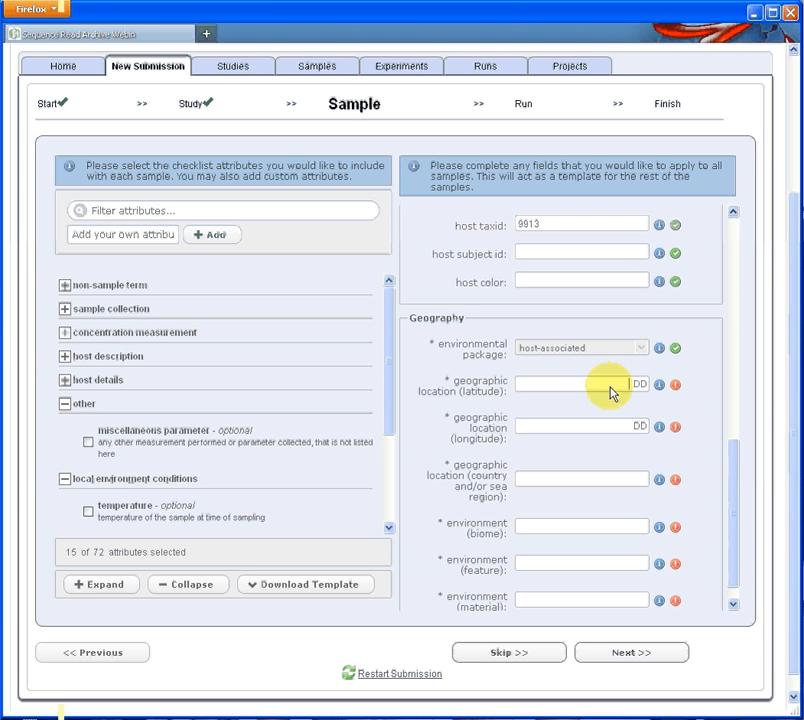
pyautogui.write('52.08')
pyautogui.click(627, 432)
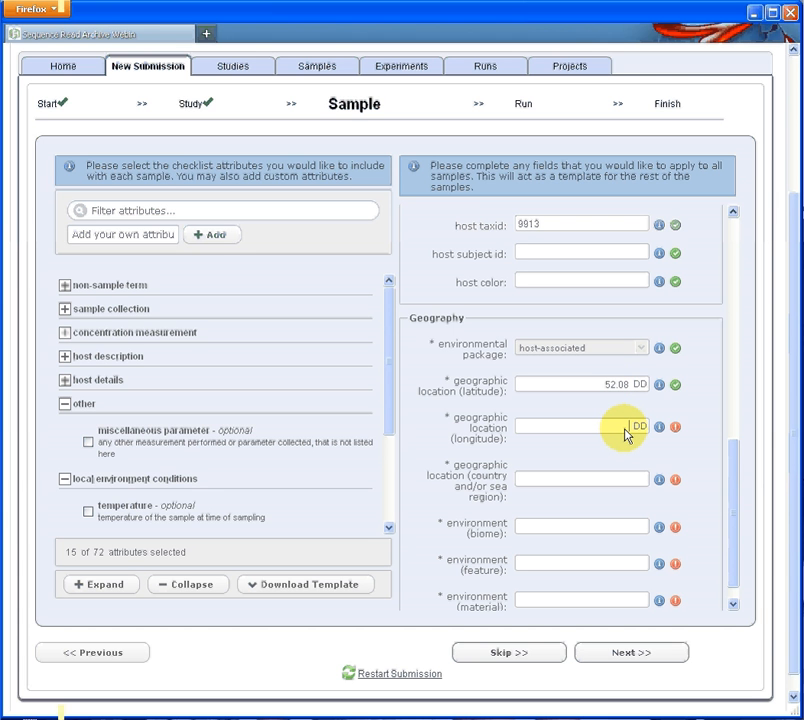
pyautogui.write('0.186')
pyautogui.click(614, 486)
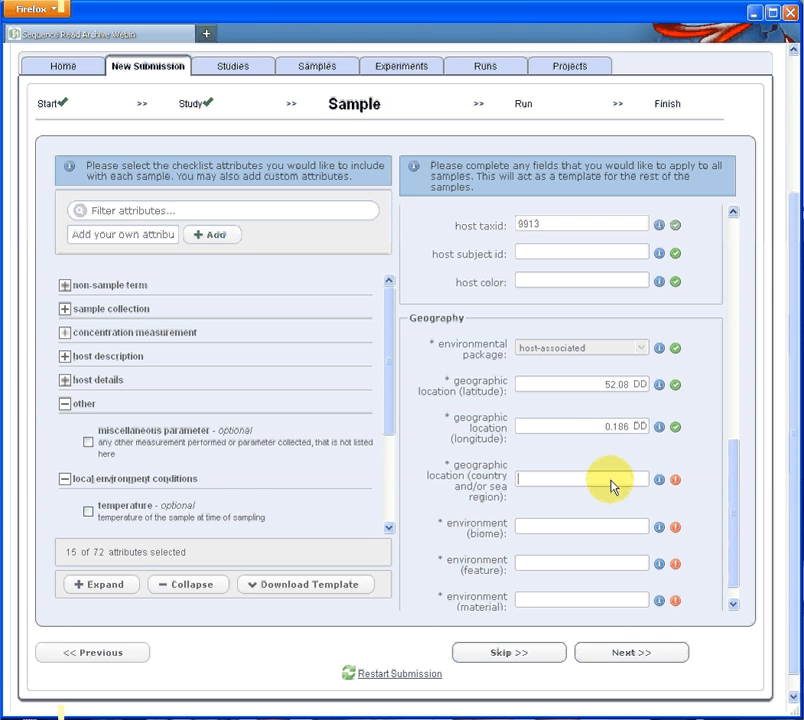
pyautogui.write('uni')
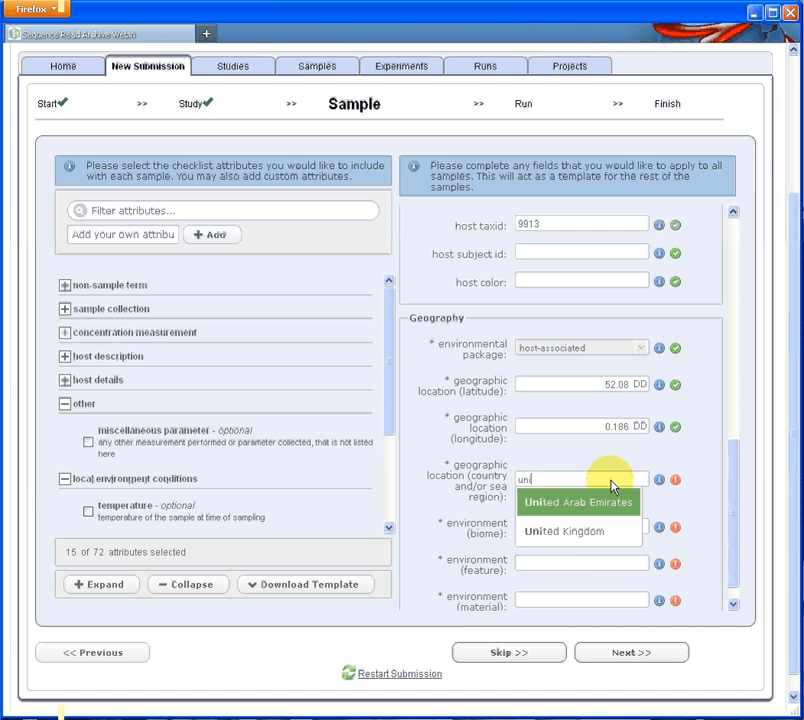
pyautogui.click(569, 533)
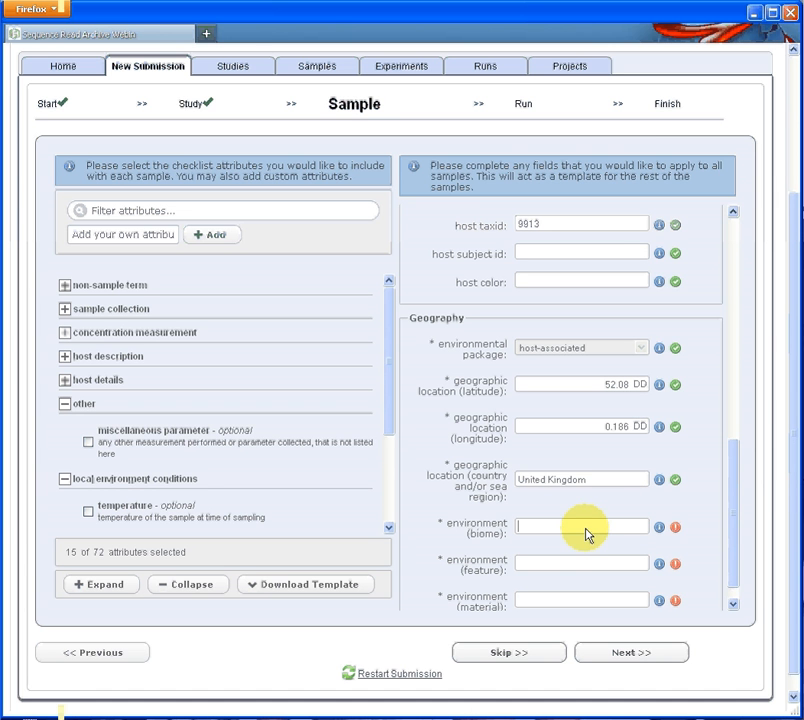
# Step: Describe the environment with biome "host associated", feature "rumen" and material "fecal"
pyautogui.click(584, 528)
pyautogui.write('host associated')
pyautogui.click(582, 566)
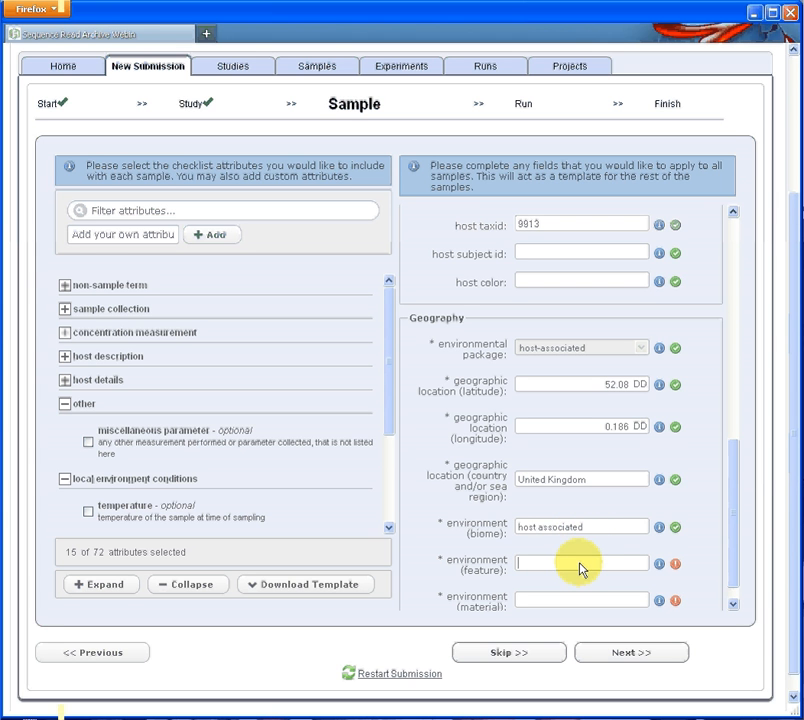
pyautogui.write('rumen')
pyautogui.click(569, 605)
pyautogui.write('feca')
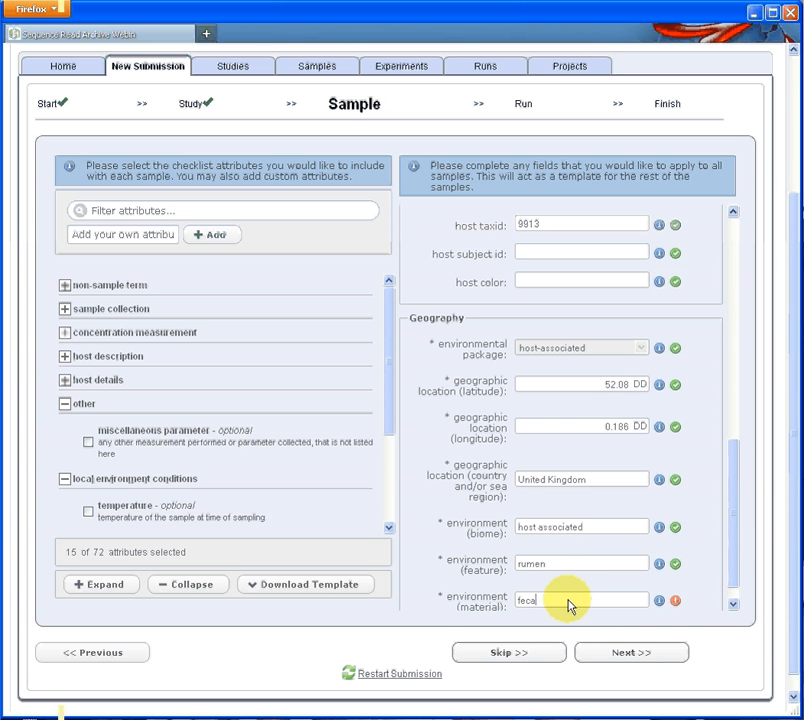
pyautogui.write('l')
# Step: Filter the checklist attributes for "diet", include the optional diet attribute and locate its field in the sample template
pyautogui.moveTo(734, 578); pyautogui.dragTo(738, 330)
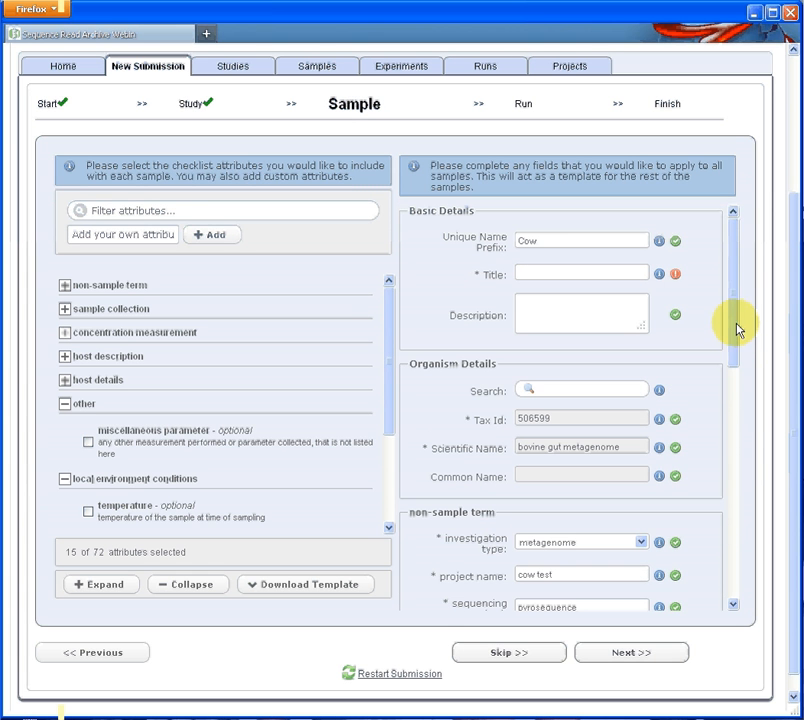
pyautogui.moveTo(389, 370); pyautogui.dragTo(212, 145)
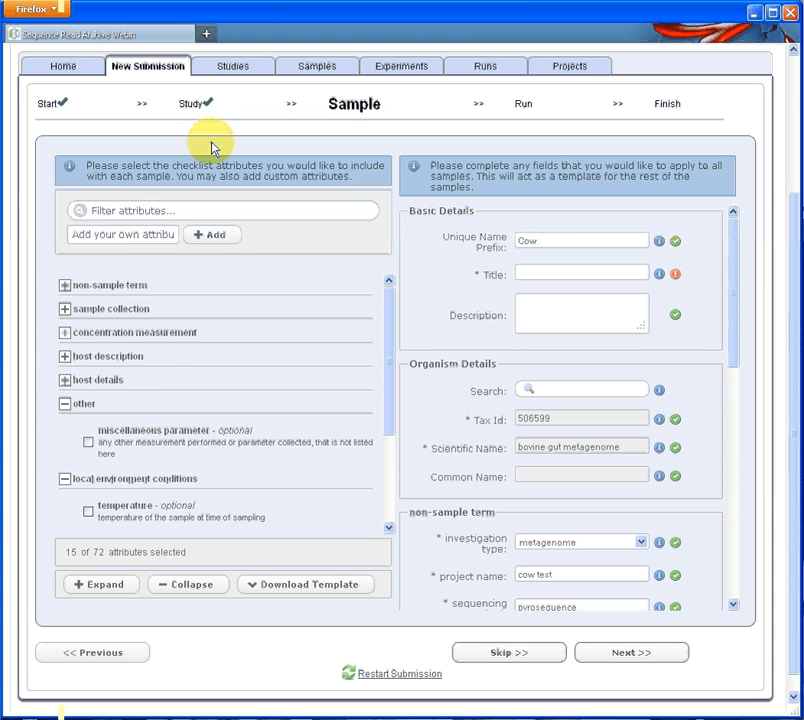
pyautogui.click(129, 212)
pyautogui.write('d')
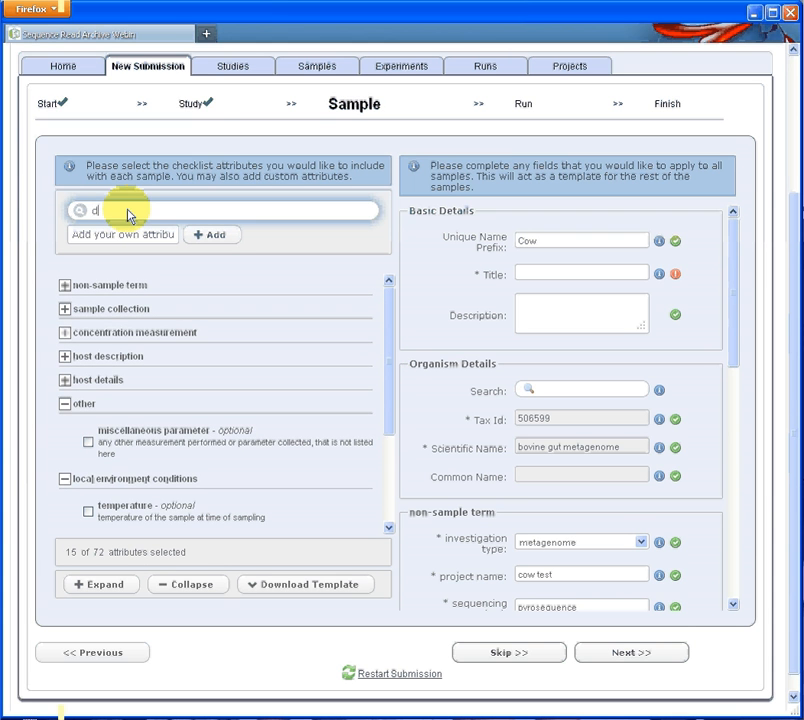
pyautogui.write('iet')
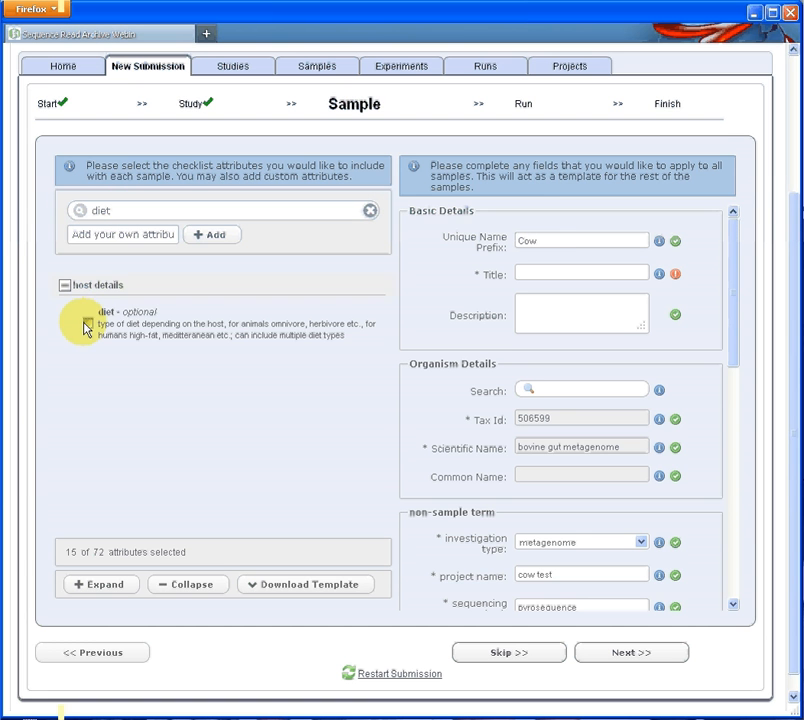
pyautogui.click(88, 324)
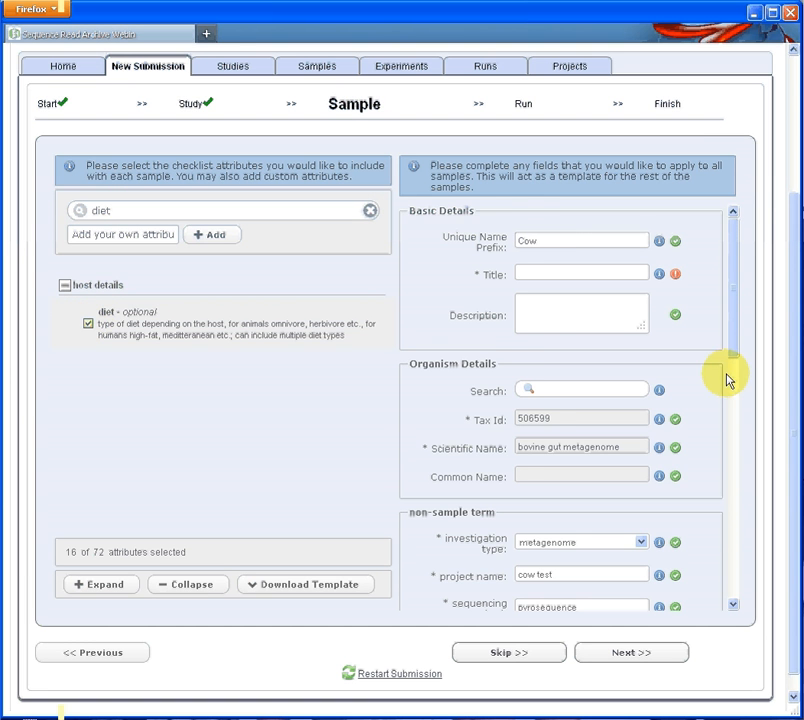
pyautogui.scroll(-5, 729, 400)
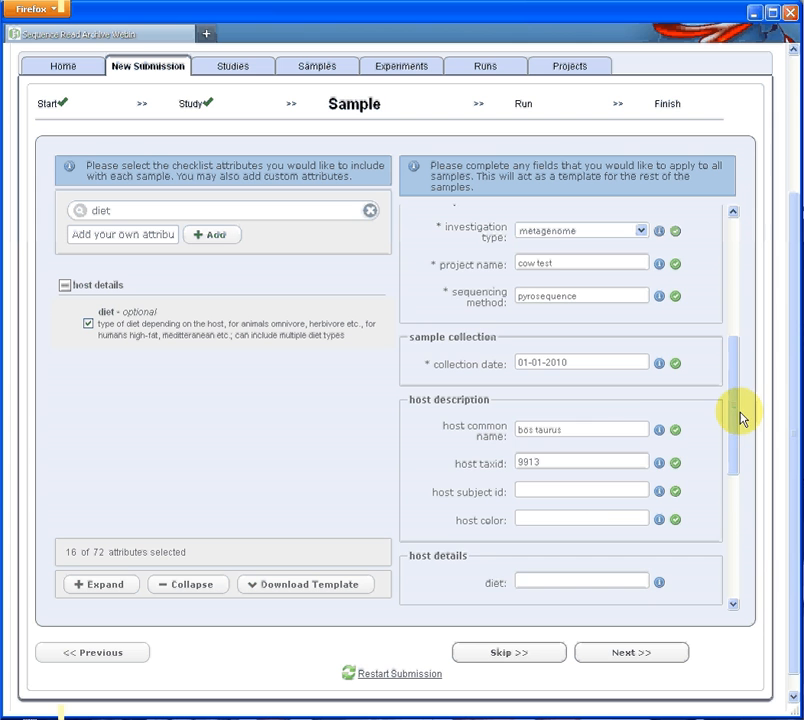
pyautogui.moveTo(741, 418); pyautogui.dragTo(738, 481)
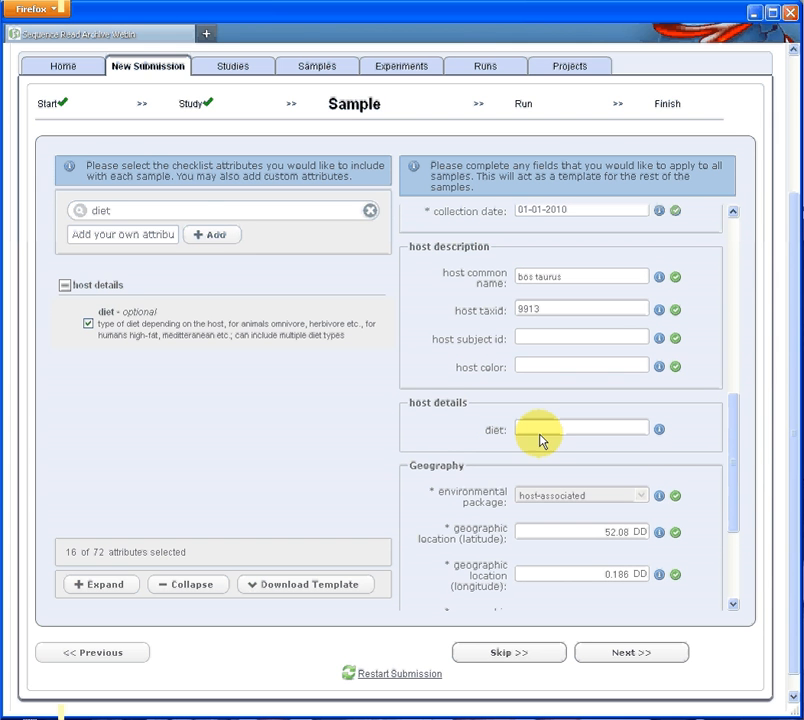
# Step: Proceed to the sample list and add 2 samples based on the template
pyautogui.click(632, 658)
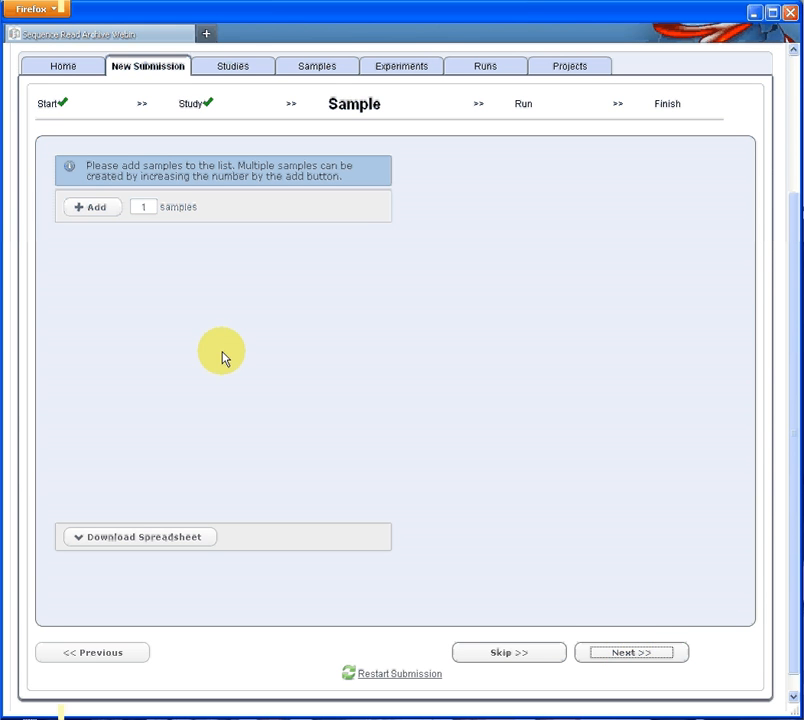
pyautogui.moveTo(142, 212); pyautogui.dragTo(154, 214)
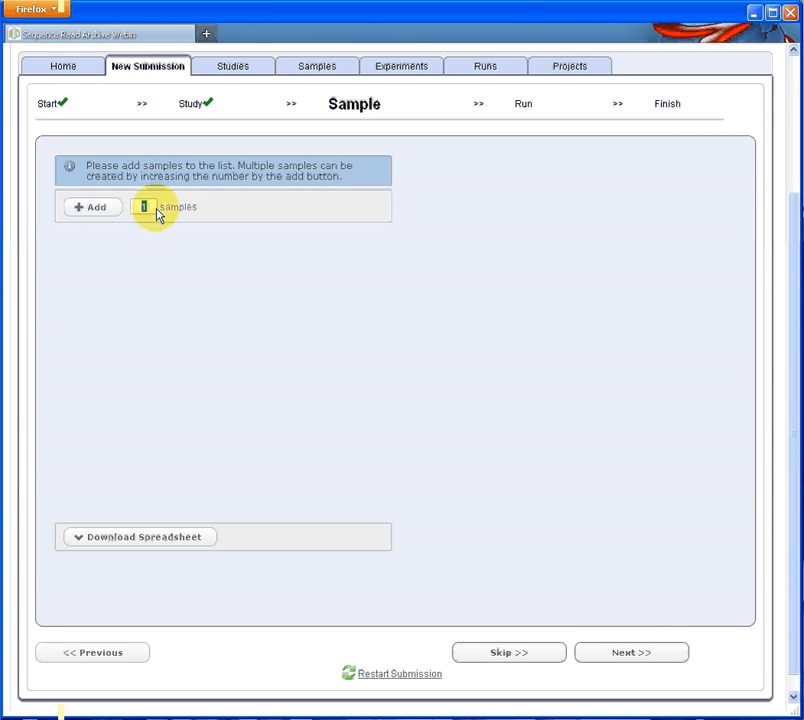
pyautogui.write('2')
pyautogui.click(97, 207)
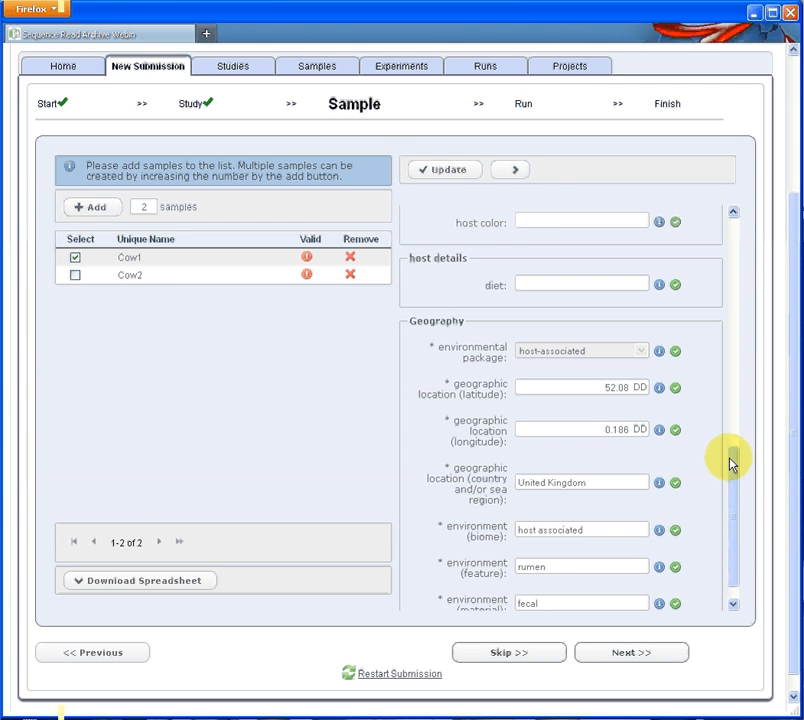
# Step: Rename the first sample as "Cow 1" and title it "metagenome of cow feed on fresh grass"
pyautogui.moveTo(731, 463); pyautogui.dragTo(736, 233)
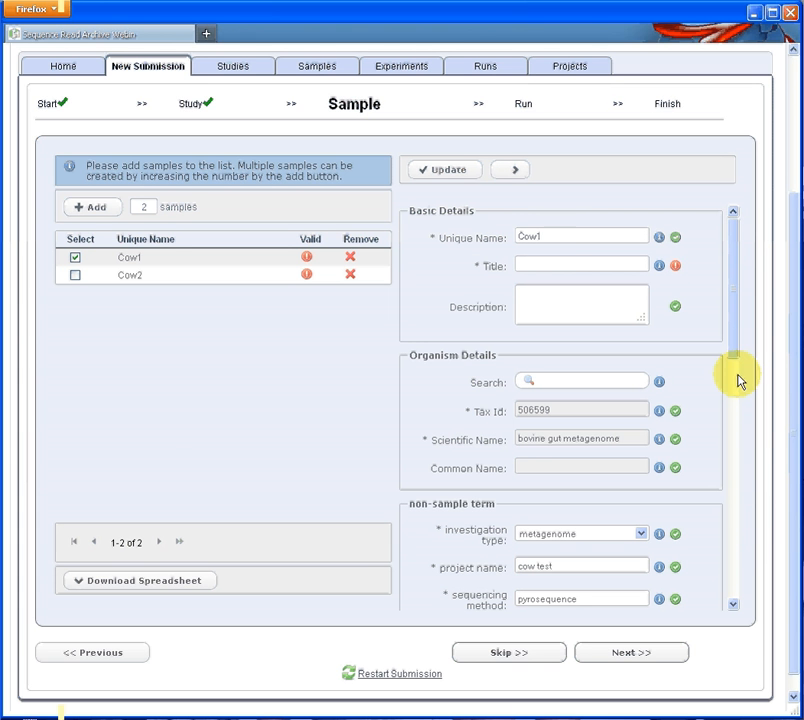
pyautogui.click(548, 238)
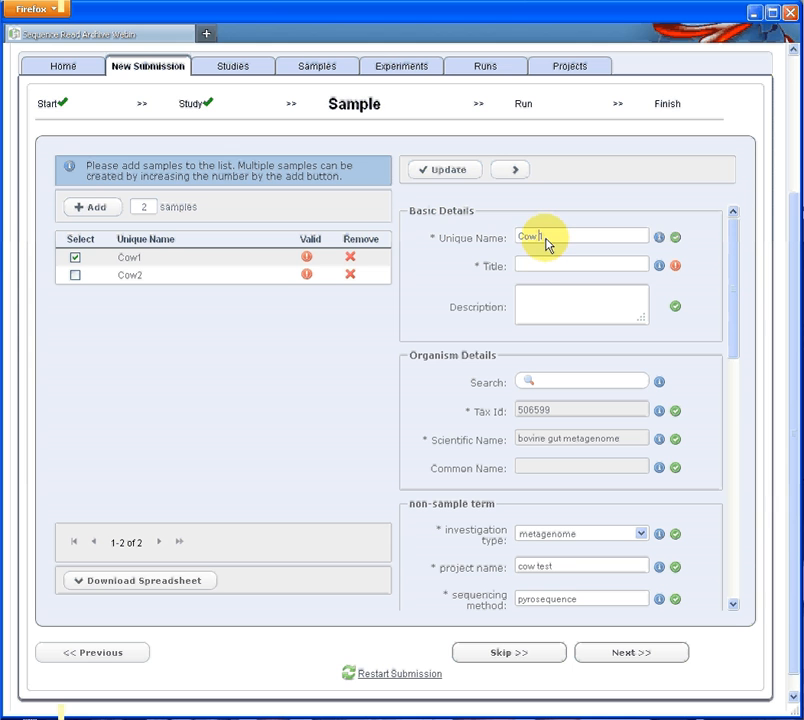
pyautogui.click(533, 266)
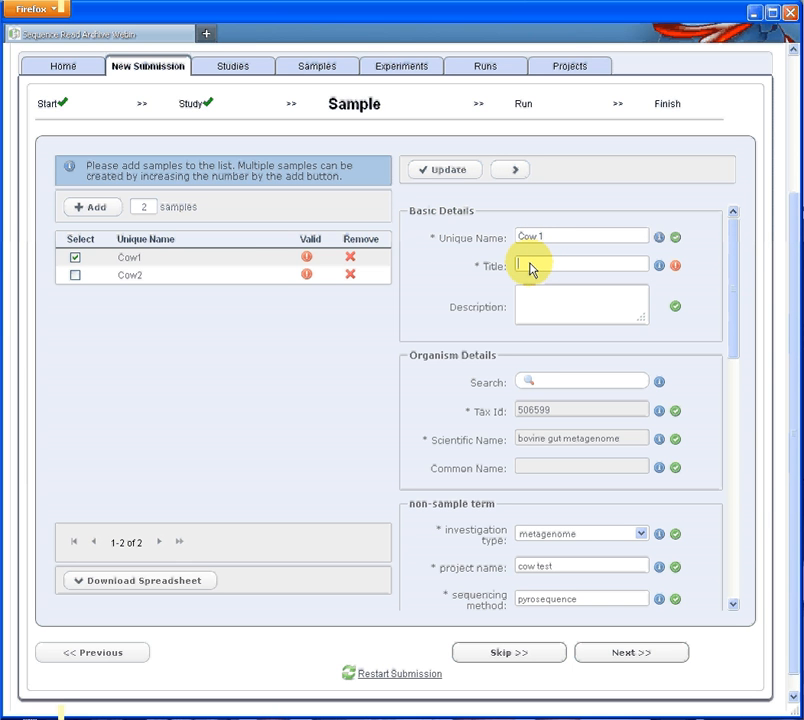
pyautogui.write('metagenome of')
pyautogui.write(' cow')
pyautogui.write(' feeed')
pyautogui.press('BackSpace')
pyautogui.press('BackSpace')
pyautogui.write('d on fresh grass')
# Step: Enter the first sample's description "full description of the sample and where is came from"
pyautogui.click(567, 302)
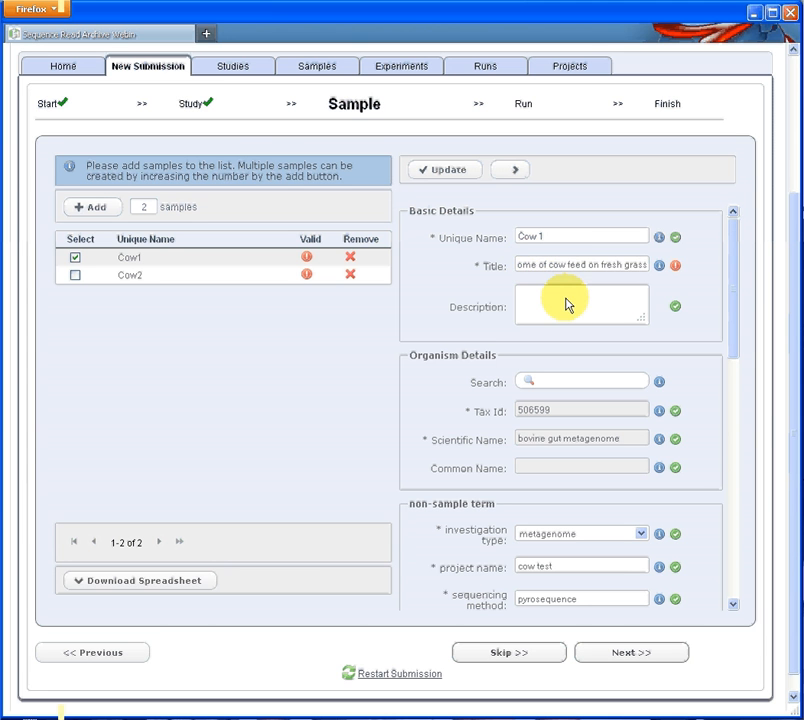
pyautogui.write('full description of the sample and wh')
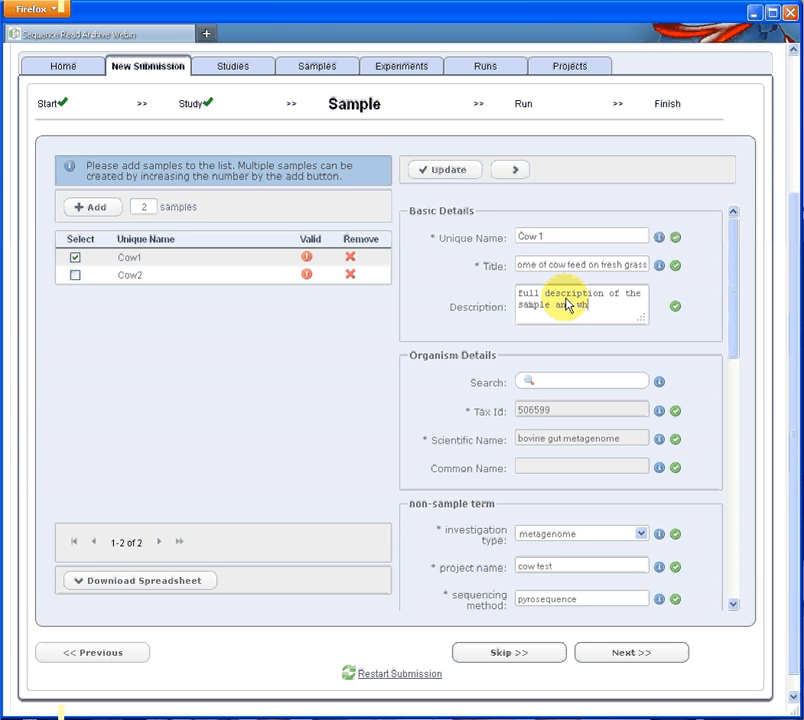
pyautogui.write('ere is came from')
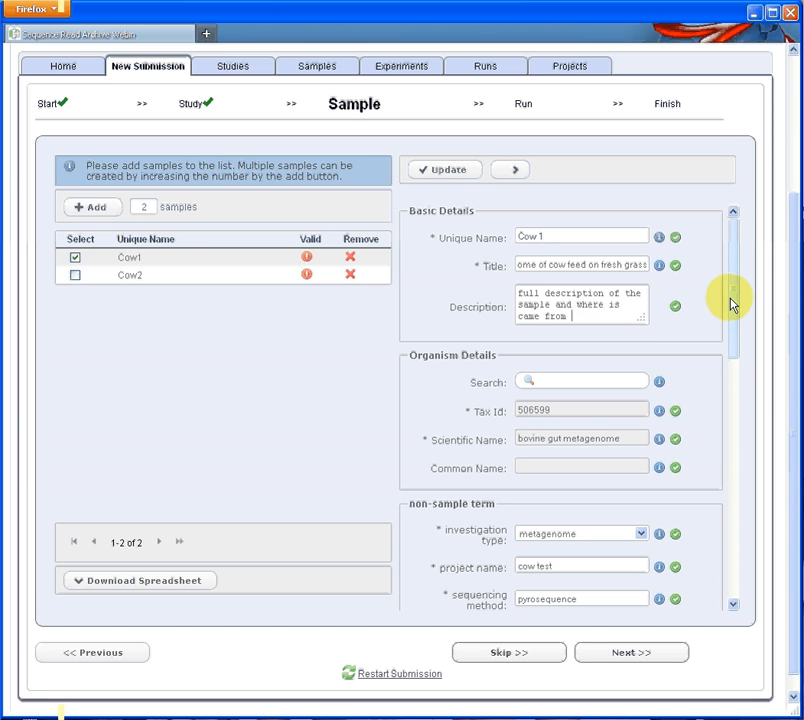
# Step: Give the first sample host subject id "cow-1684", host color "blach and white" and diet "fresh grass", and update it
pyautogui.moveTo(731, 303); pyautogui.dragTo(731, 327)
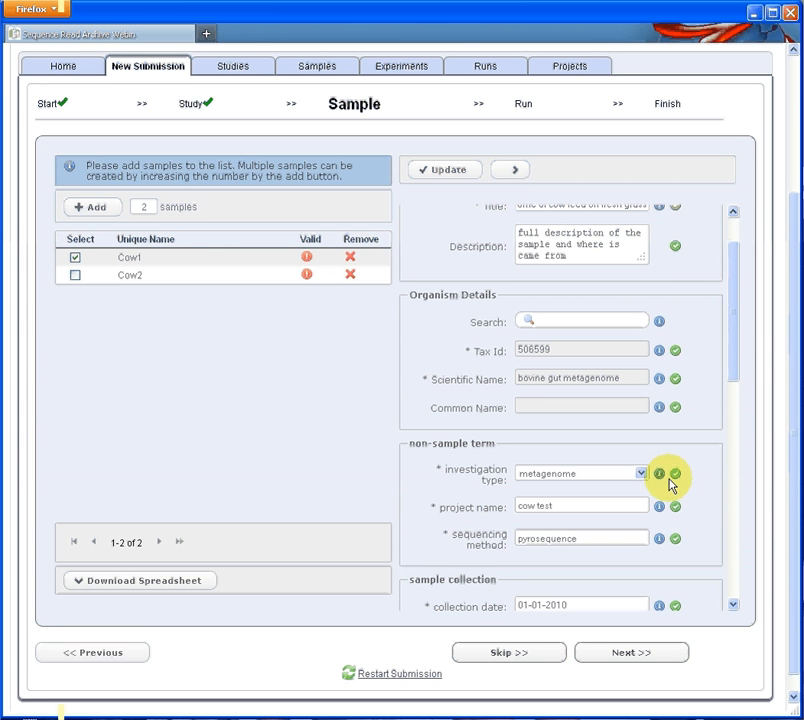
pyautogui.moveTo(736, 345); pyautogui.dragTo(724, 499)
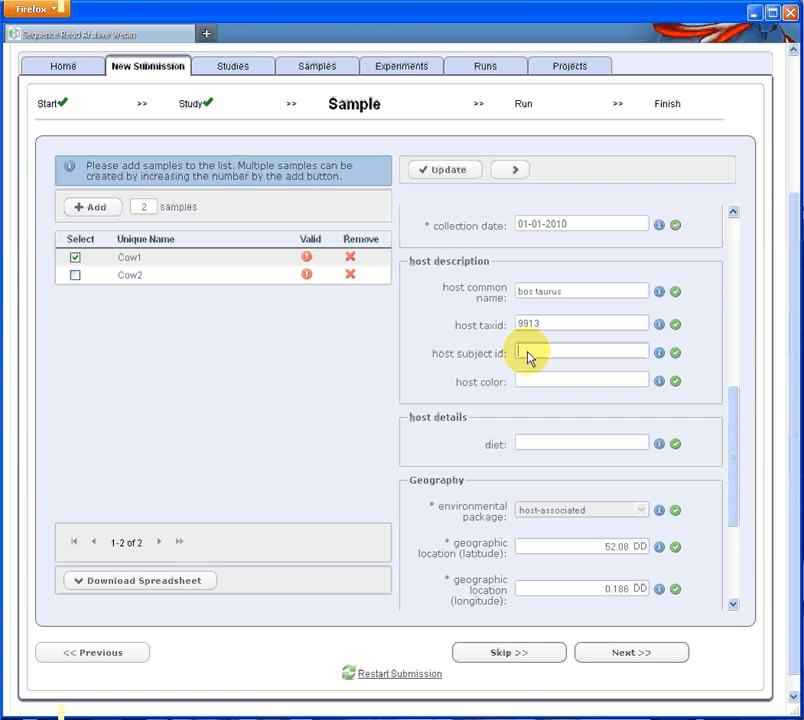
pyautogui.write('cow-1684')
pyautogui.click(534, 384)
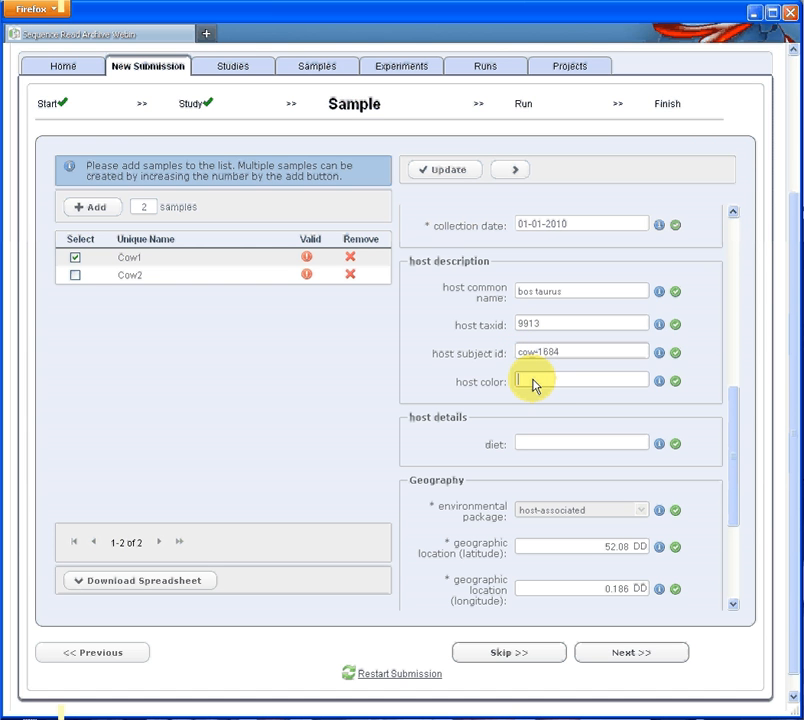
pyautogui.write('black and white')
pyautogui.click(541, 447)
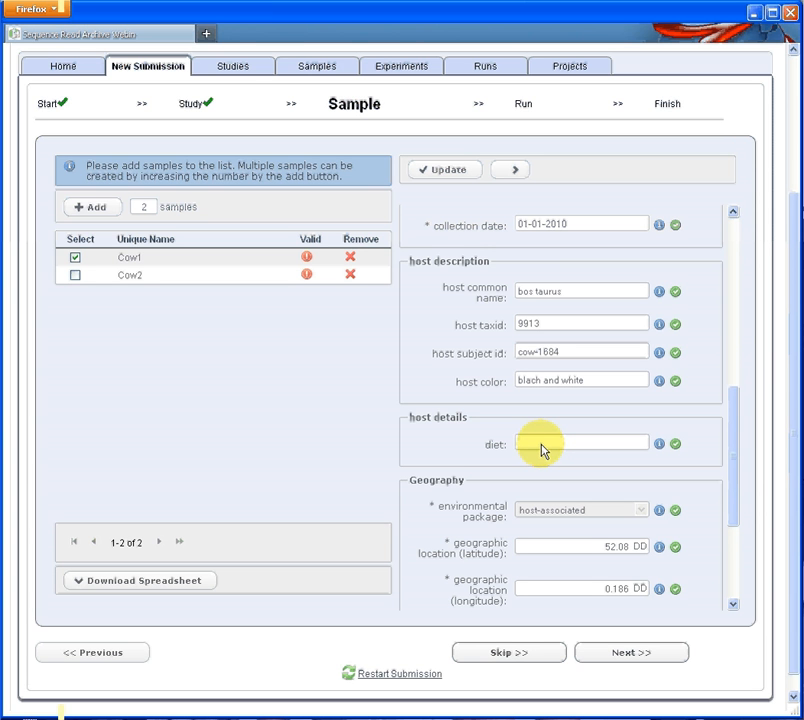
pyautogui.write('fresh grass')
pyautogui.scroll(-3, 733, 530)
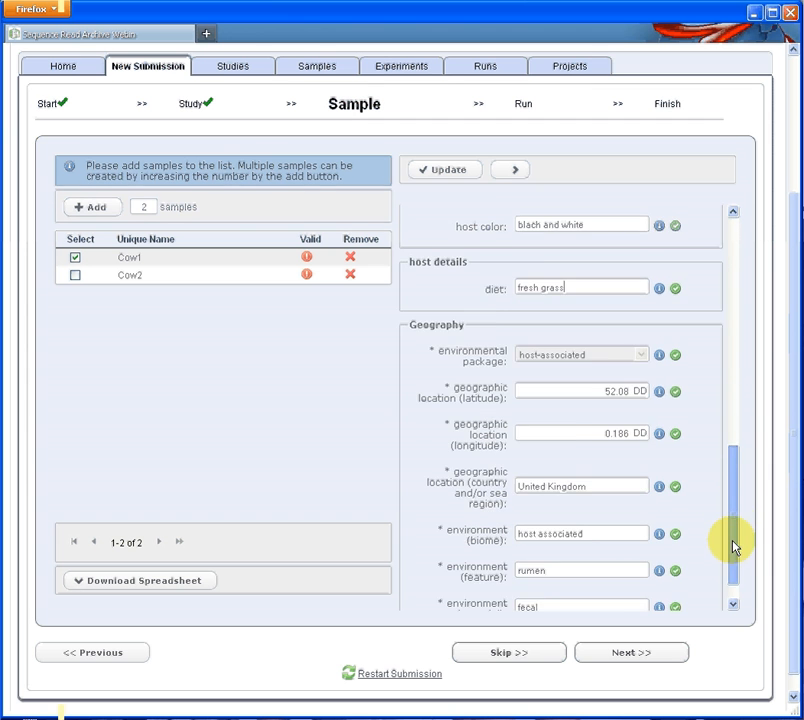
pyautogui.moveTo(733, 545); pyautogui.dragTo(727, 300)
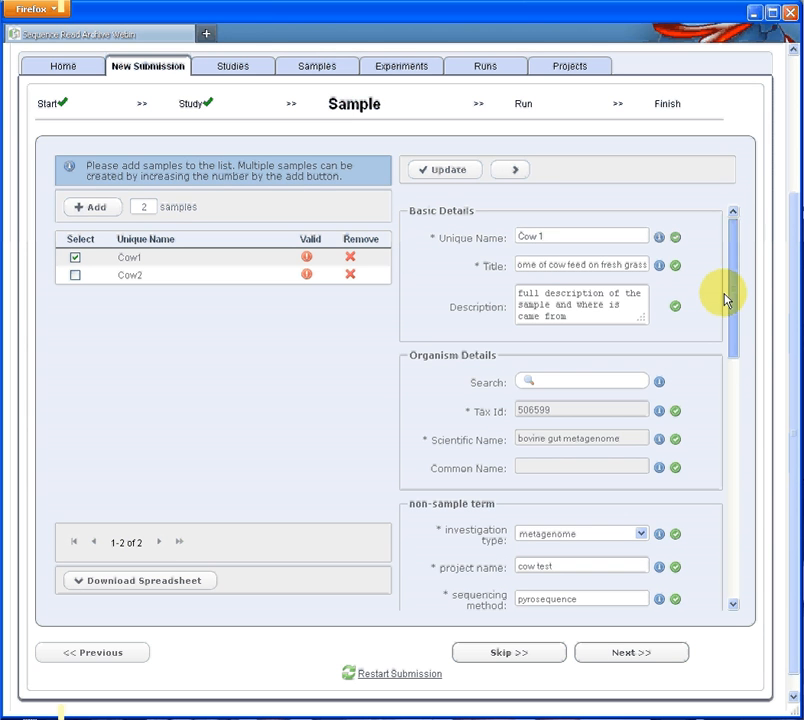
pyautogui.click(463, 177)
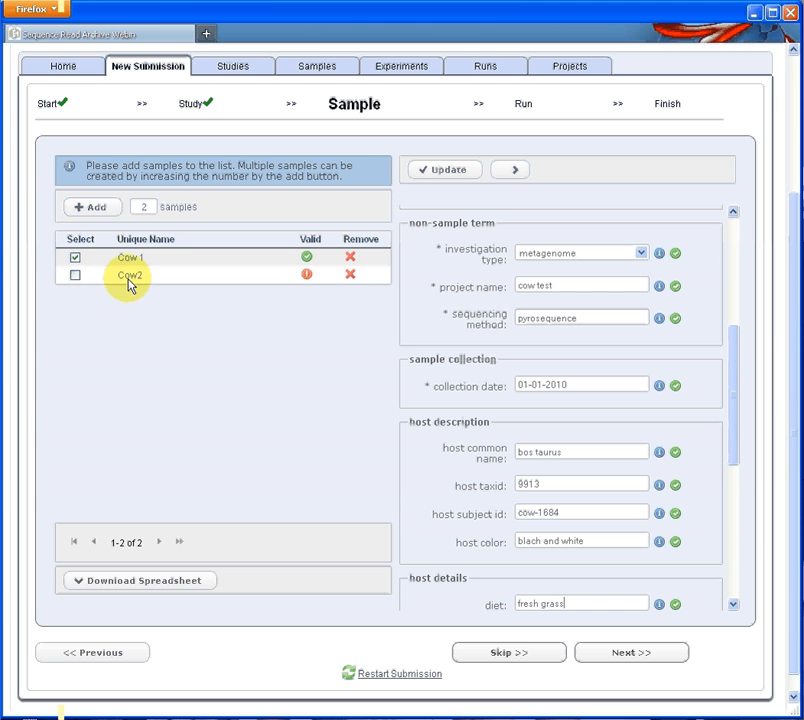
# Step: Select sample Cow2, title it "metagenome of cow feed dried grass" and describe it as "full description"
pyautogui.click(75, 275)
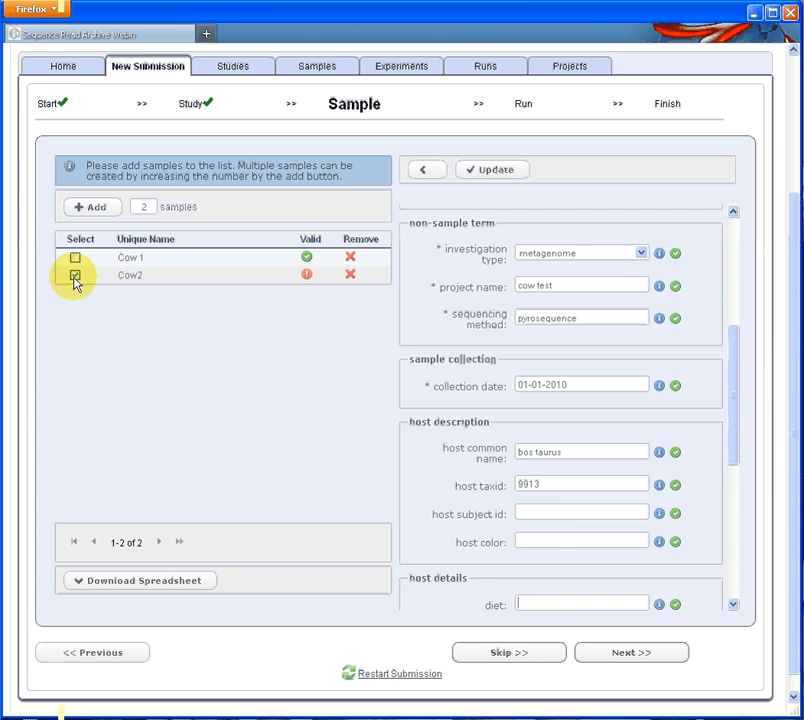
pyautogui.moveTo(741, 395); pyautogui.dragTo(723, 228)
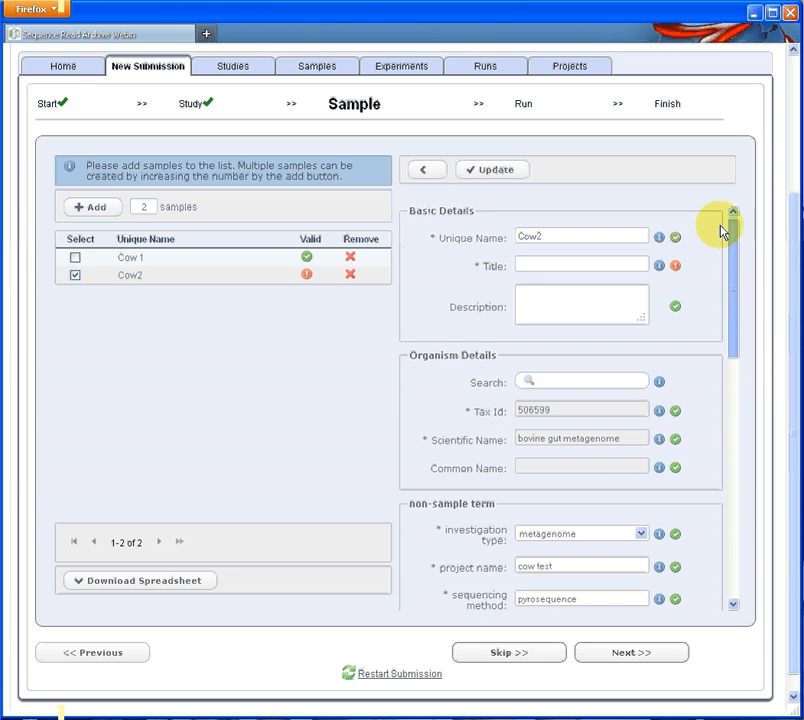
pyautogui.click(532, 271)
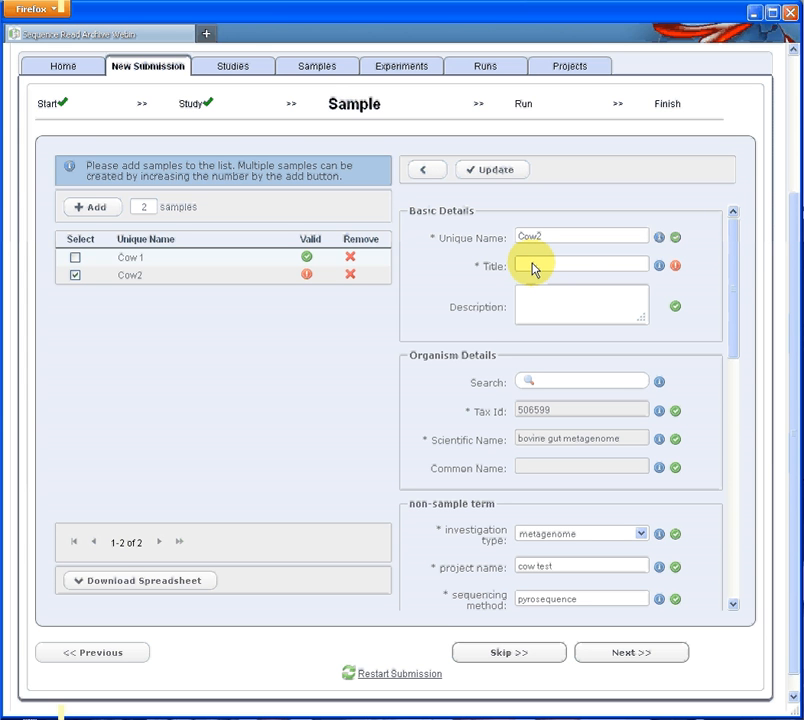
pyautogui.write('metagenome of cw')
pyautogui.press('BackSpace')
pyautogui.write('ow feed')
pyautogui.write('dried grass')
pyautogui.click(567, 300)
pyautogui.write('ful')
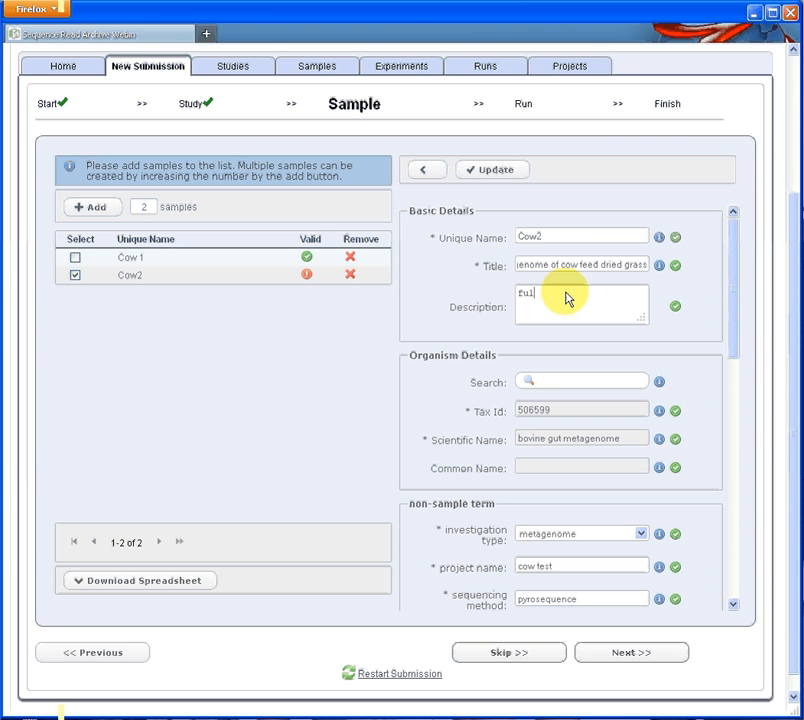
pyautogui.write('l description')
# Step: Give sample Cow2 host subject id "cow-991", host color "black and white" and diet "dried grass", and update it
pyautogui.moveTo(739, 332); pyautogui.dragTo(752, 481)
pyautogui.click(547, 404)
pyautogui.write('c')
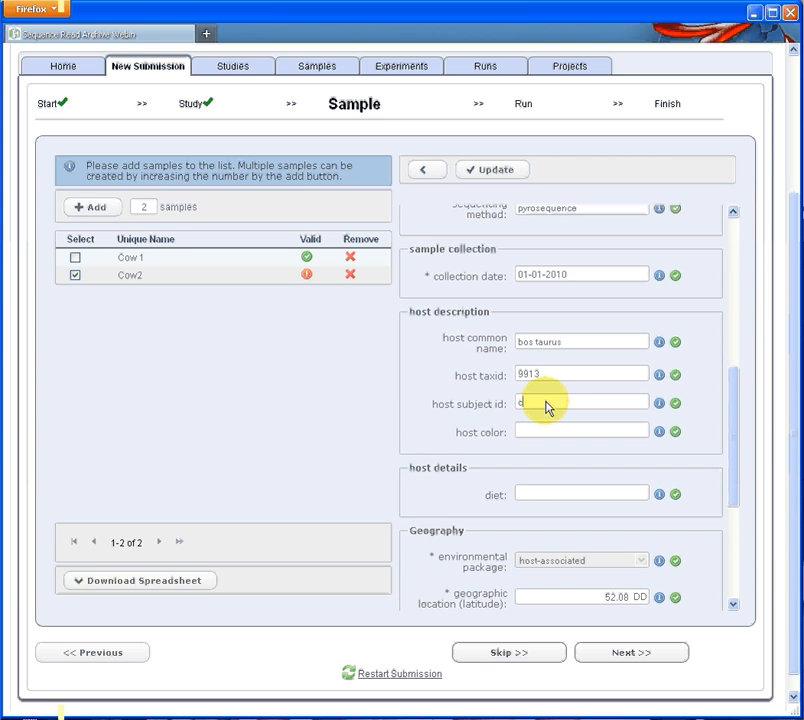
pyautogui.write('ow-991')
pyautogui.click(527, 432)
pyautogui.write('black an')
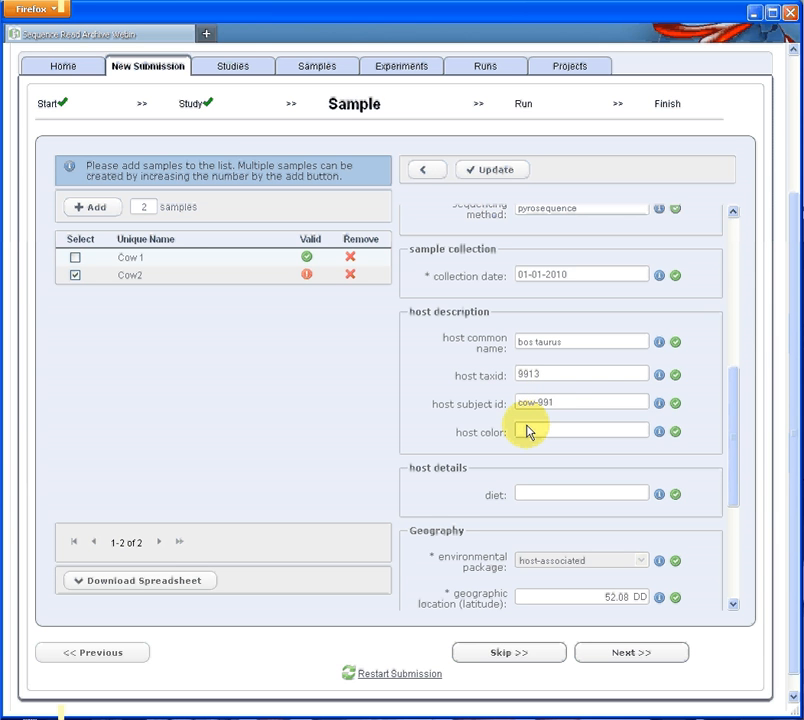
pyautogui.write('d white')
pyautogui.click(542, 495)
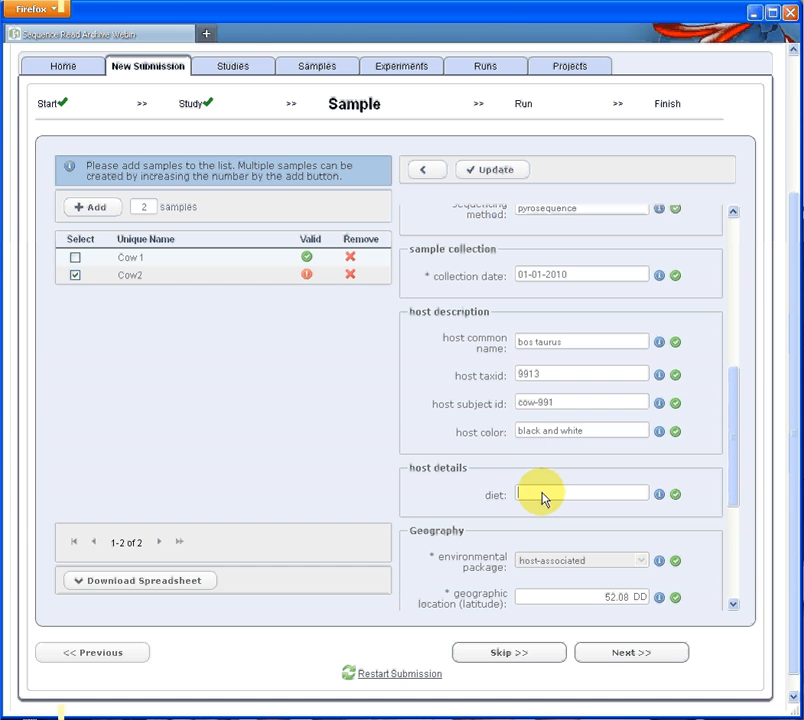
pyautogui.write('dried grass')
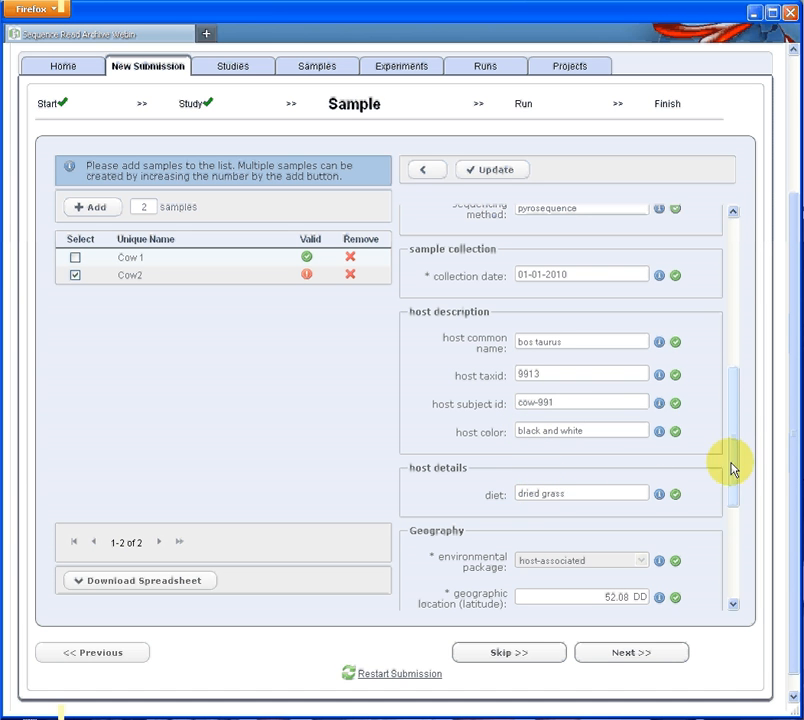
pyautogui.moveTo(733, 468); pyautogui.dragTo(734, 571)
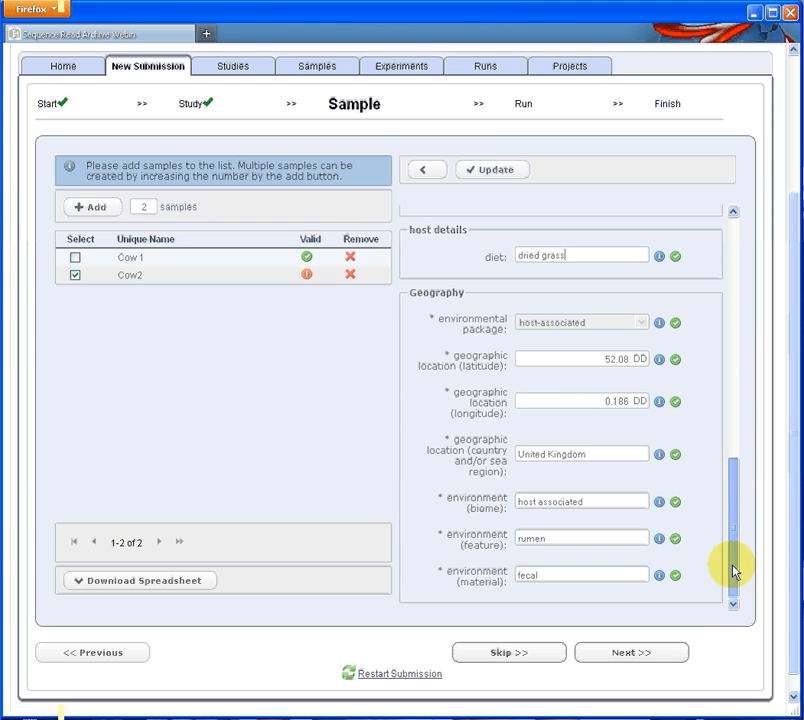
pyautogui.click(489, 172)
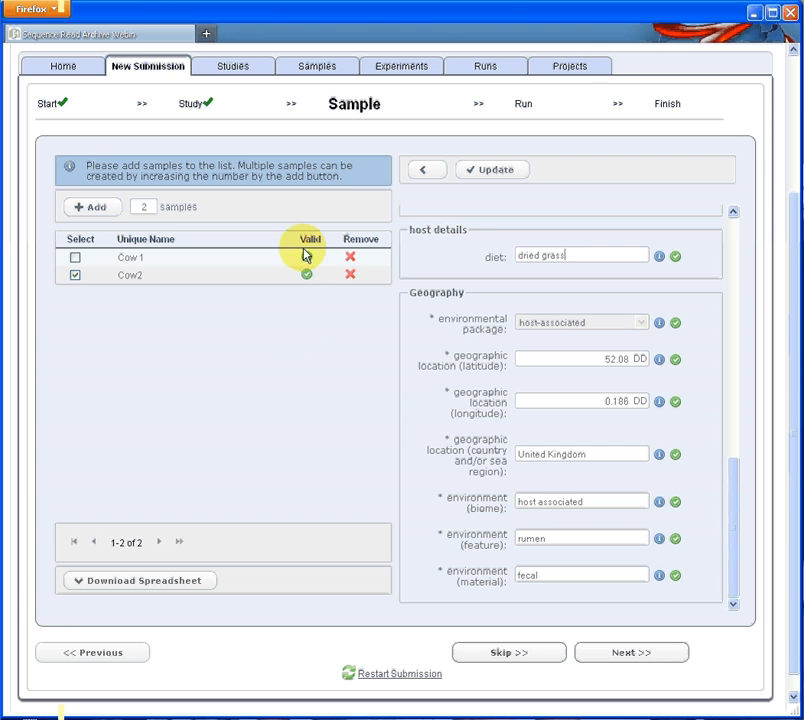
# Step: Proceed to the run details and set them up for SFF files with a second run row
pyautogui.click(629, 656)
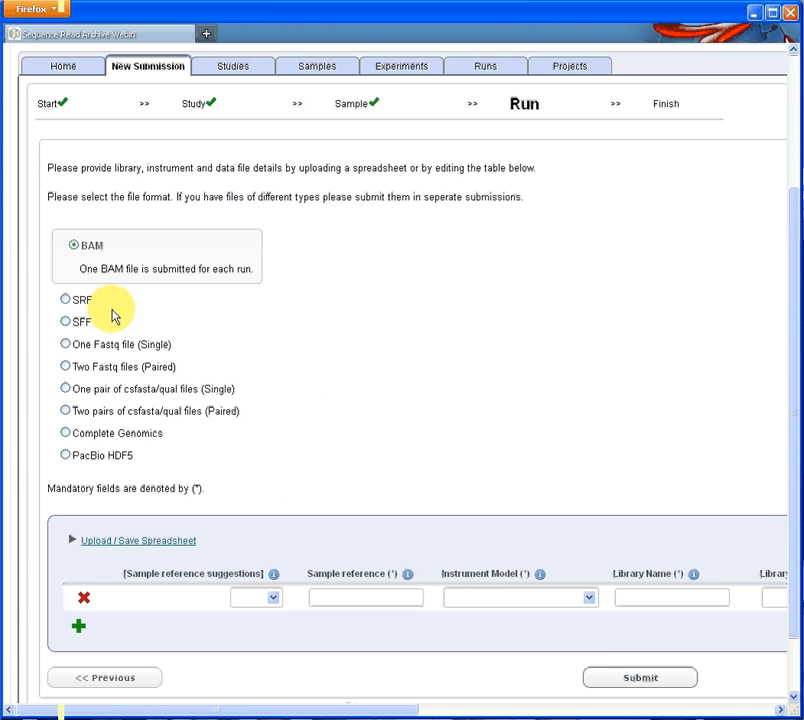
pyautogui.click(65, 322)
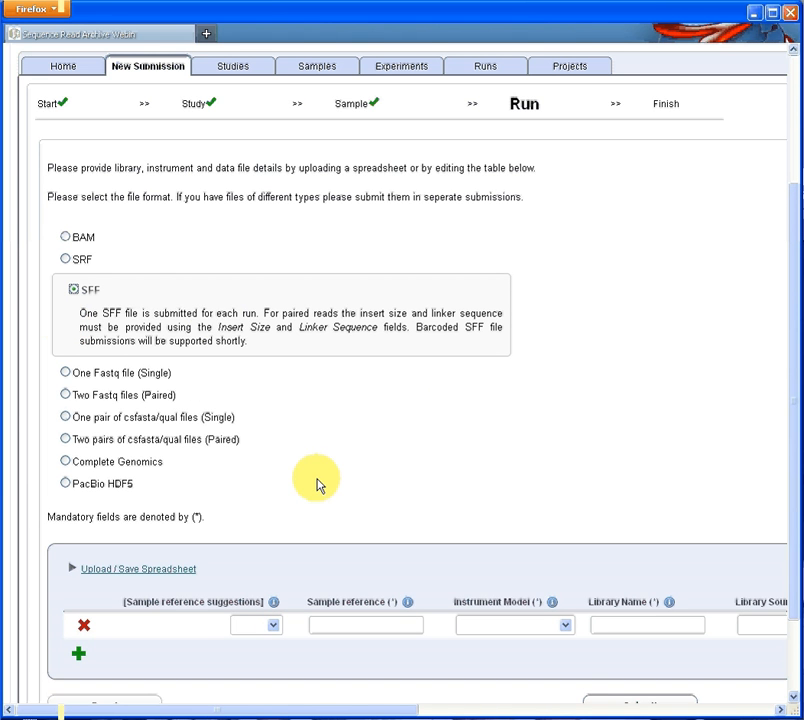
pyautogui.click(78, 656)
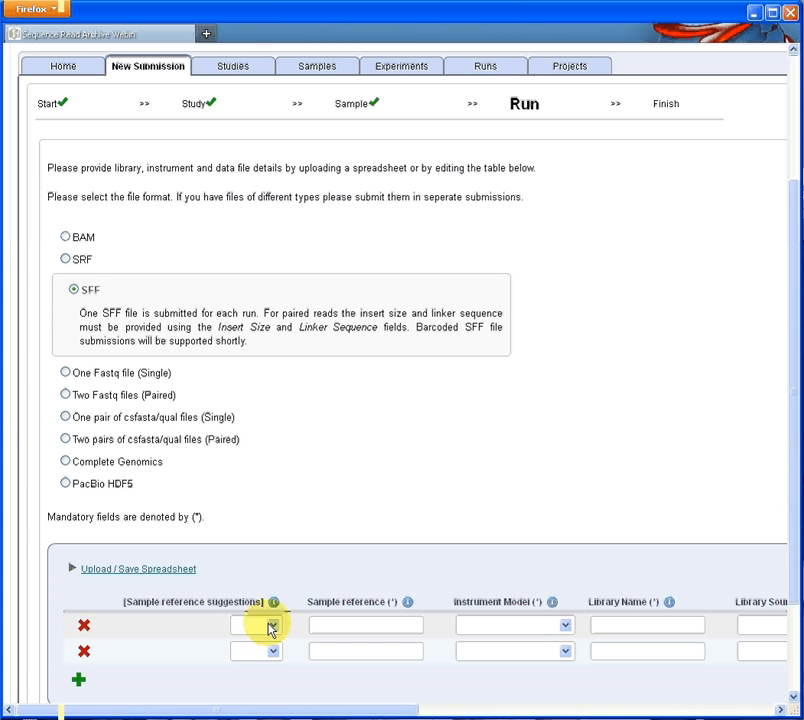
# Step: Assign sample reference Cow 1 to the first run and Cow2 to the second run
pyautogui.click(271, 627)
pyautogui.click(262, 651)
pyautogui.click(272, 652)
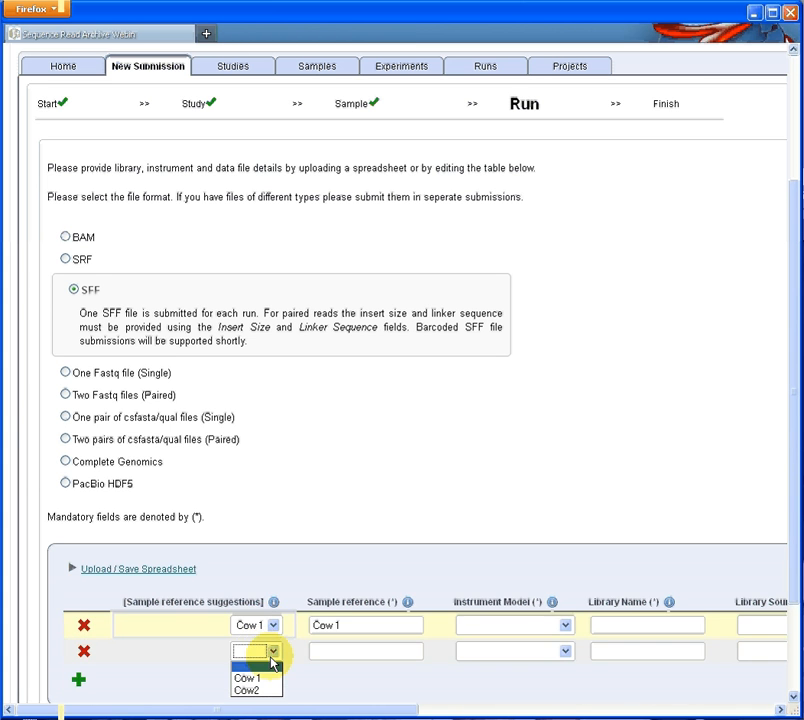
pyautogui.click(250, 690)
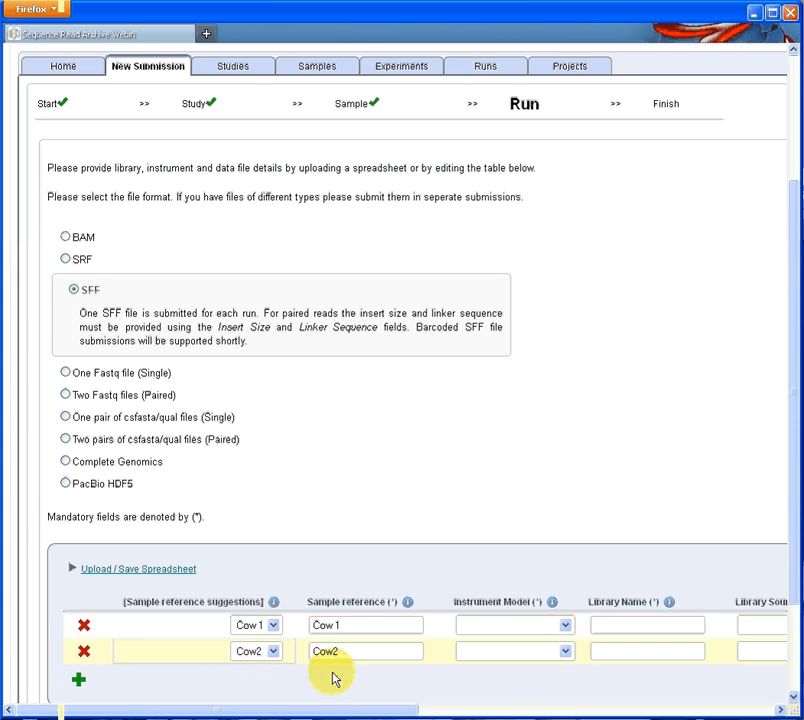
# Step: Set the instrument model of both runs to 454 GS FLX Titanium
pyautogui.click(565, 626)
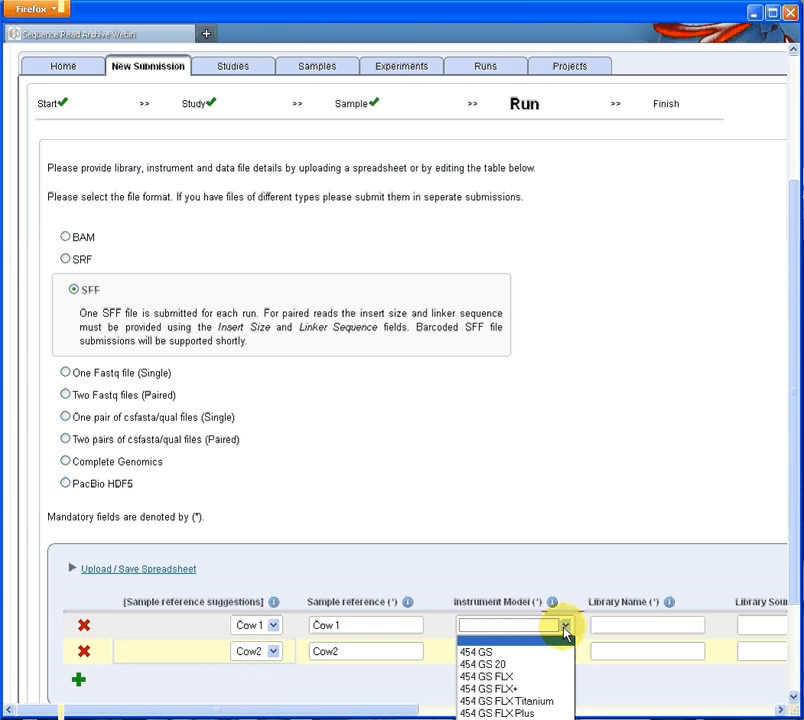
pyautogui.click(533, 703)
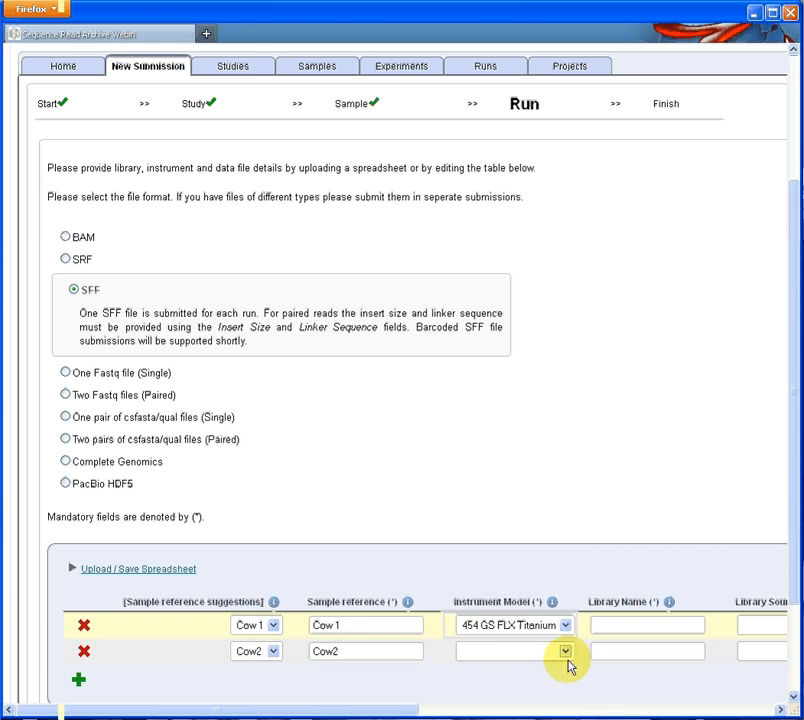
pyautogui.click(565, 651)
pyautogui.click(542, 584)
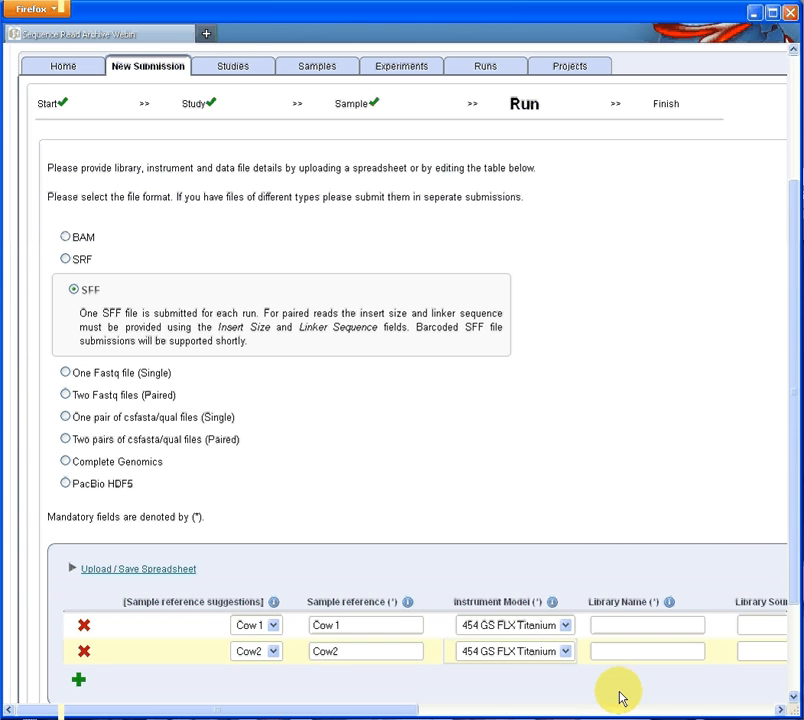
# Step: Name the libraries "cow_1.lib" for the first run and "cow_2.lib" for the second run
pyautogui.moveTo(398, 713); pyautogui.dragTo(524, 710)
pyautogui.moveTo(470, 711); pyautogui.dragTo(576, 711)
pyautogui.click(266, 628)
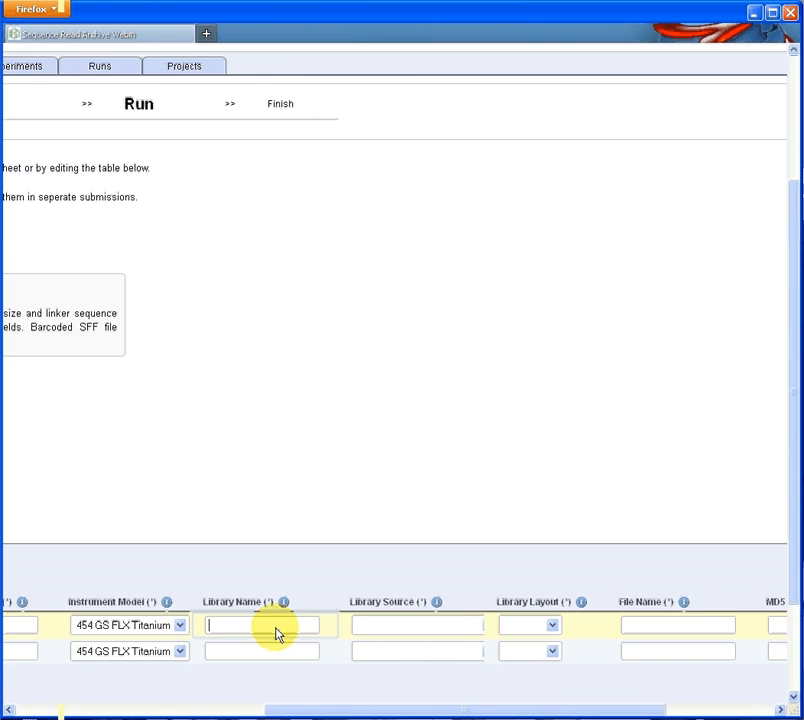
pyautogui.write('cow')
pyautogui.write('_r')
pyautogui.write('1')
pyautogui.write('.')
pyautogui.write('lib')
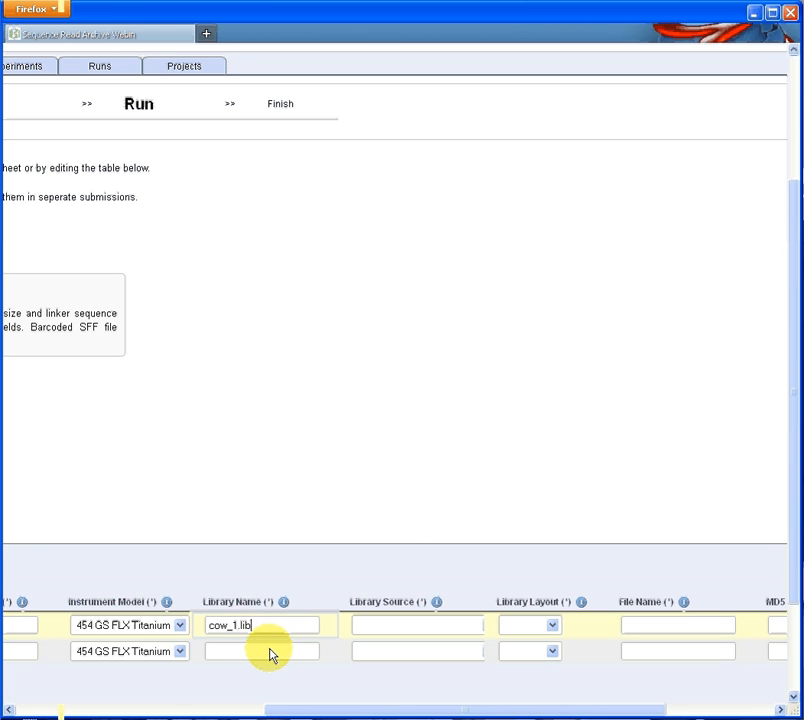
pyautogui.click(268, 655)
pyautogui.write('cow_')
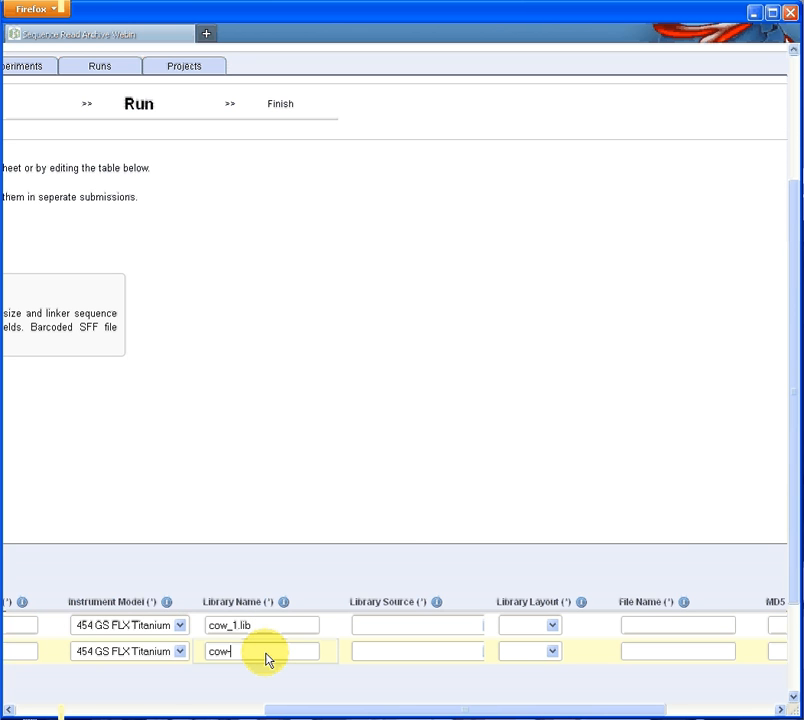
pyautogui.write('2.lib')
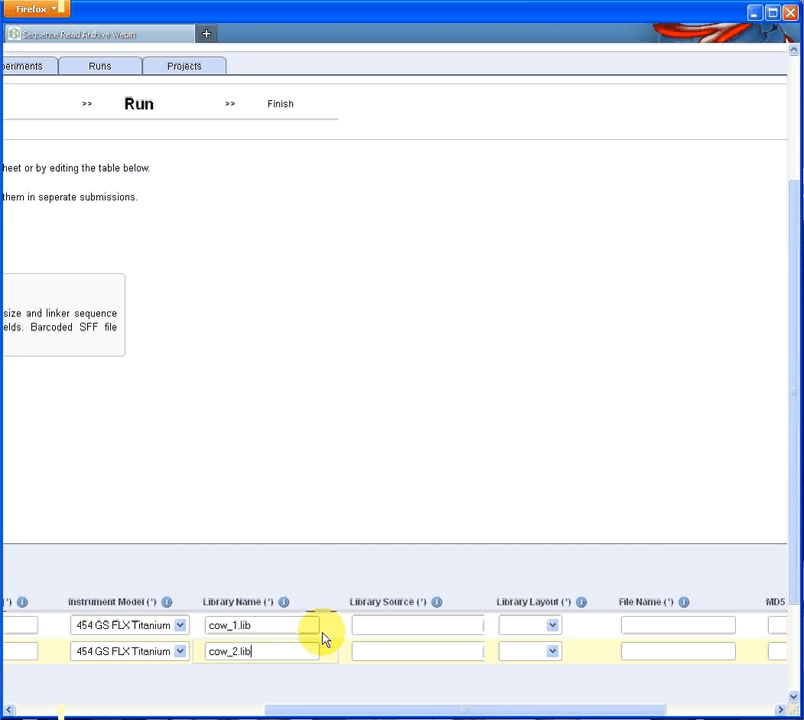
# Step: Set the library source to METAGENOMIC and the library layout to SINGLE for both runs
pyautogui.click(436, 630)
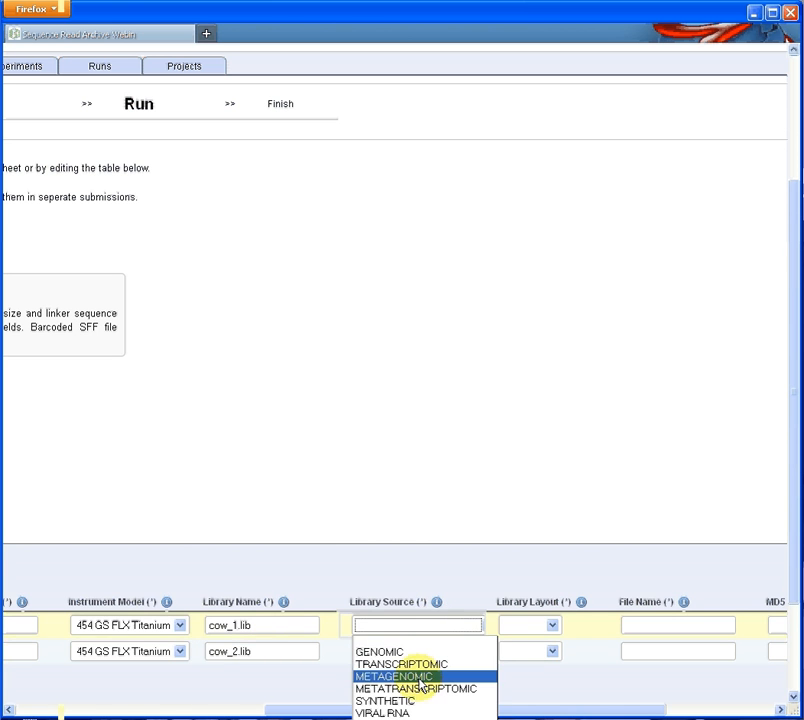
pyautogui.click(424, 686)
pyautogui.click(440, 651)
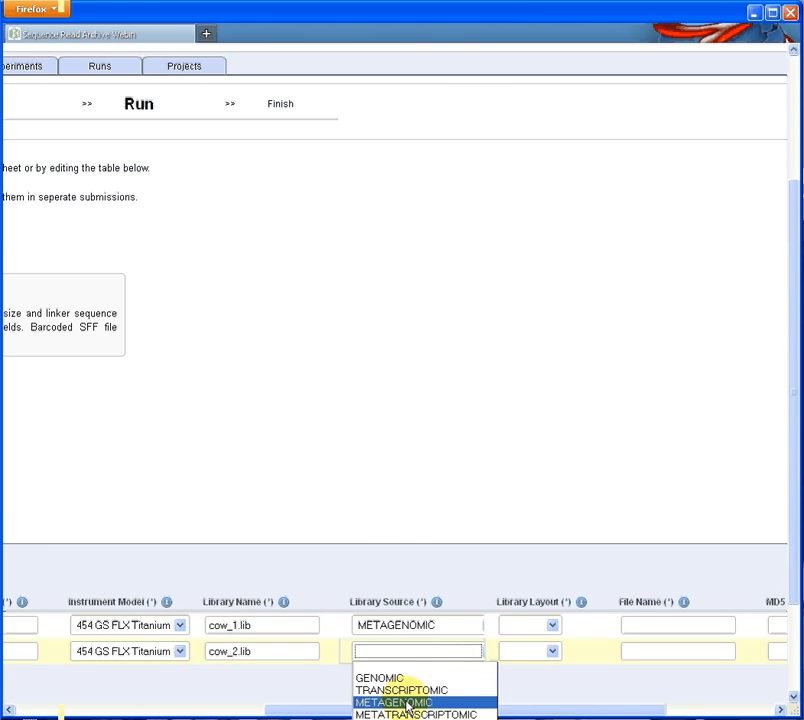
pyautogui.click(412, 702)
pyautogui.click(552, 625)
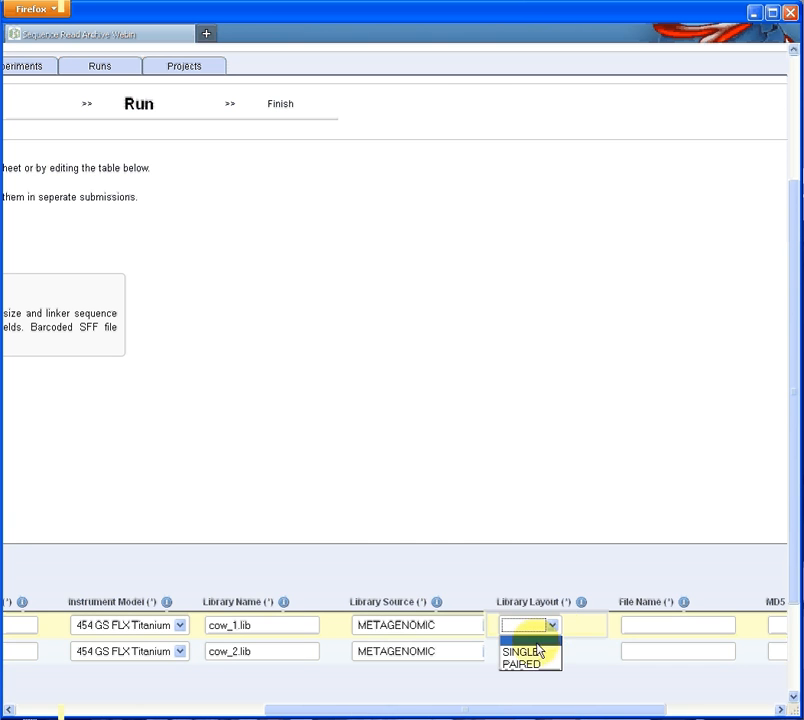
pyautogui.click(521, 652)
pyautogui.click(552, 652)
pyautogui.click(525, 680)
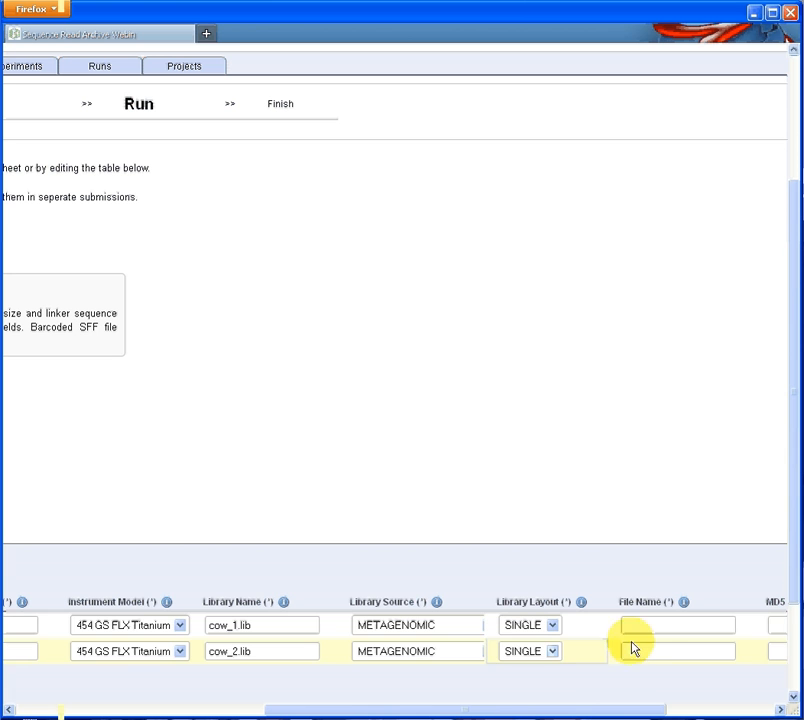
# Step: Enter the file names "cow1.sff" for the first run and "cow2.sff" for the second run
pyautogui.click(635, 630)
pyautogui.write('cow1')
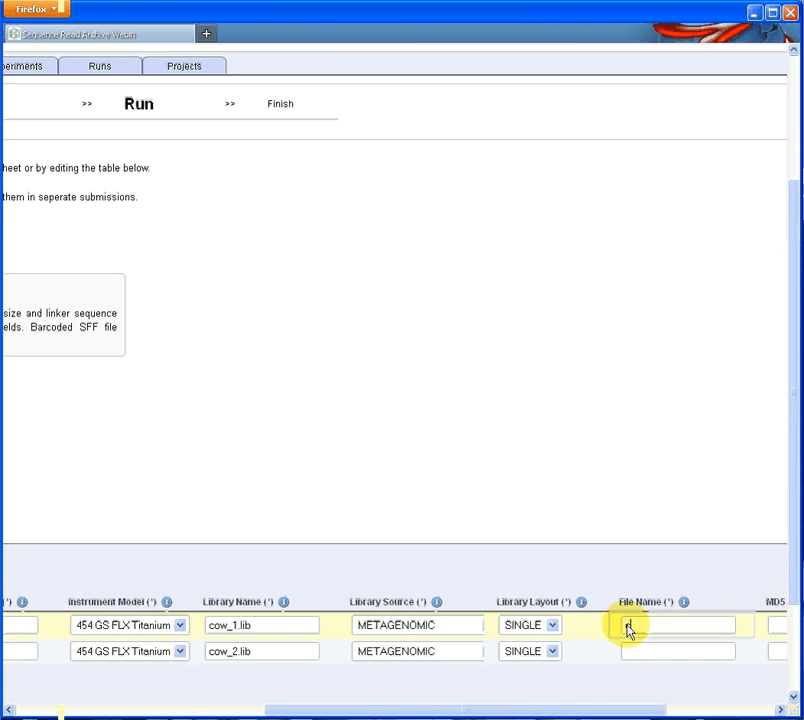
pyautogui.write('.sff')
pyautogui.click(668, 652)
pyautogui.write('cow')
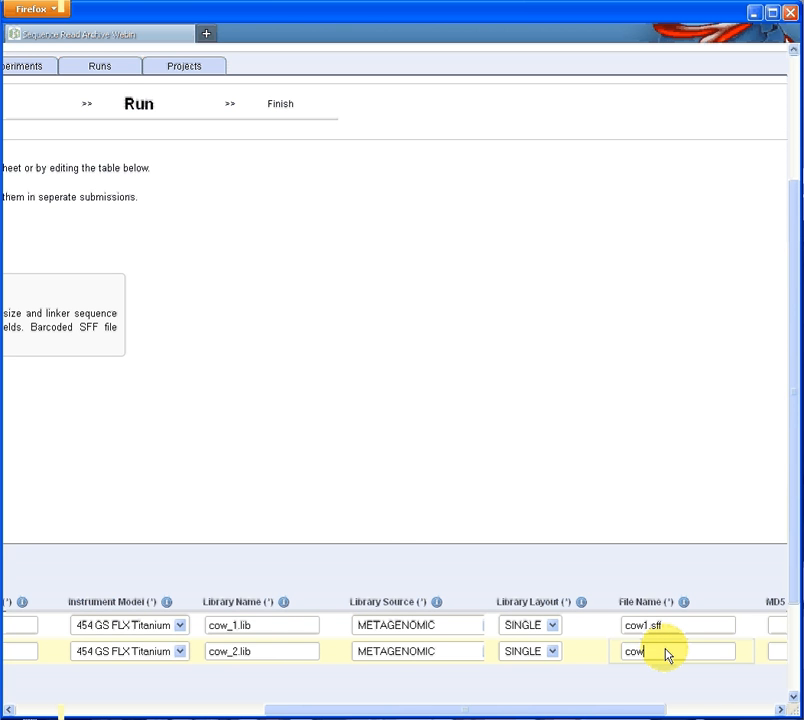
pyautogui.write('2.sff')
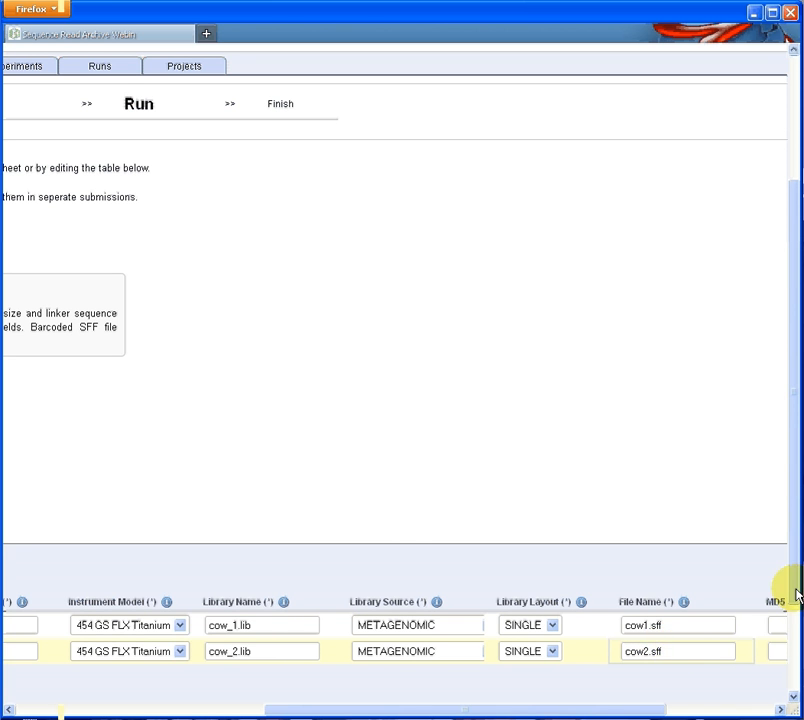
# Step: Submit the completed run details without MD5 checksums and confirm the submission
pyautogui.moveTo(660, 705); pyautogui.dragTo(760, 710)
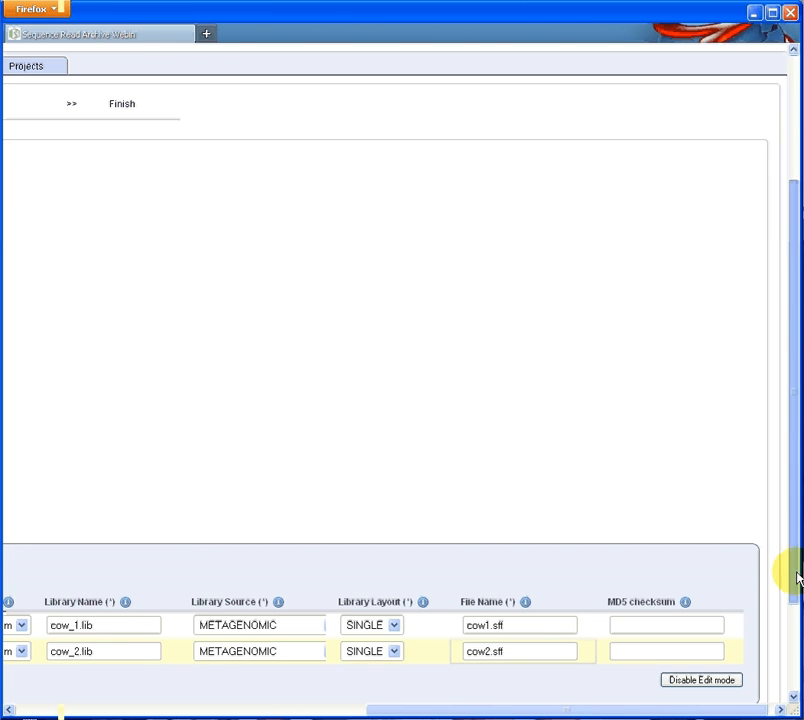
pyautogui.moveTo(791, 626); pyautogui.dragTo(793, 679)
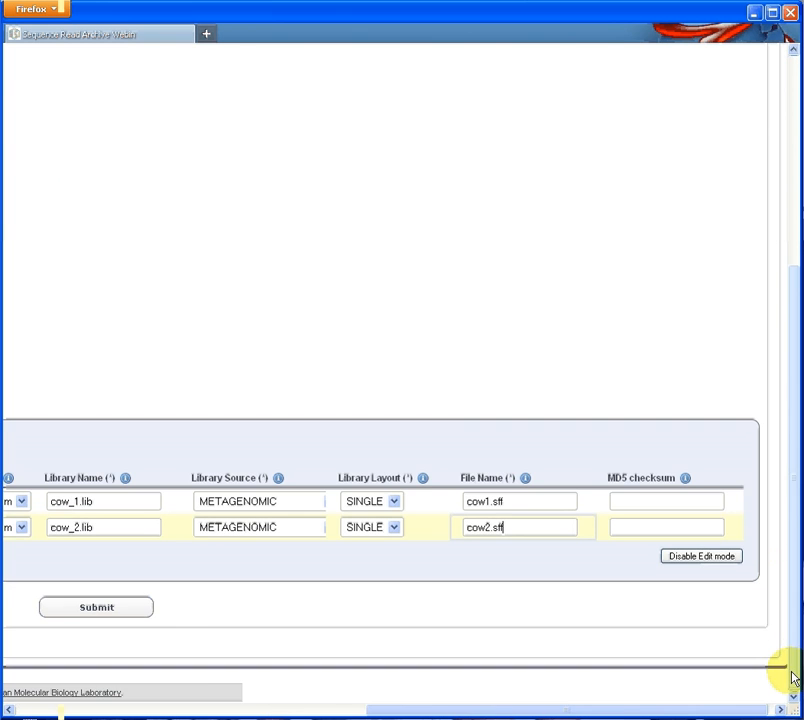
pyautogui.click(103, 611)
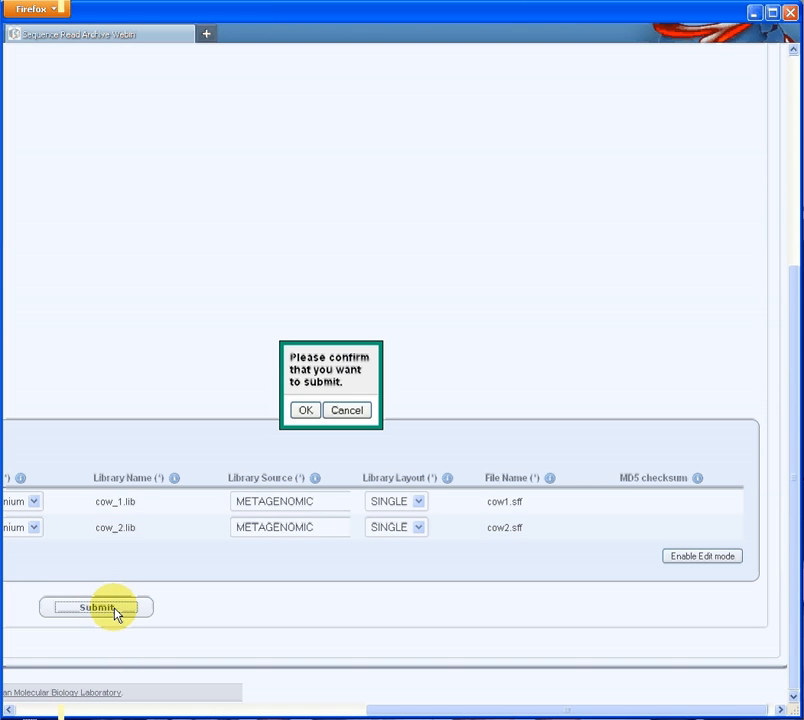
pyautogui.click(303, 415)
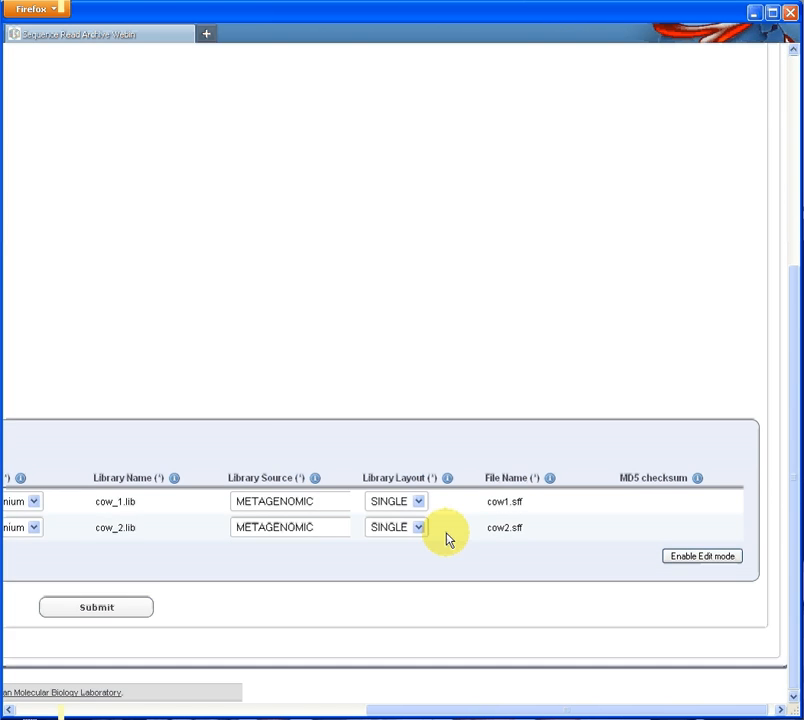